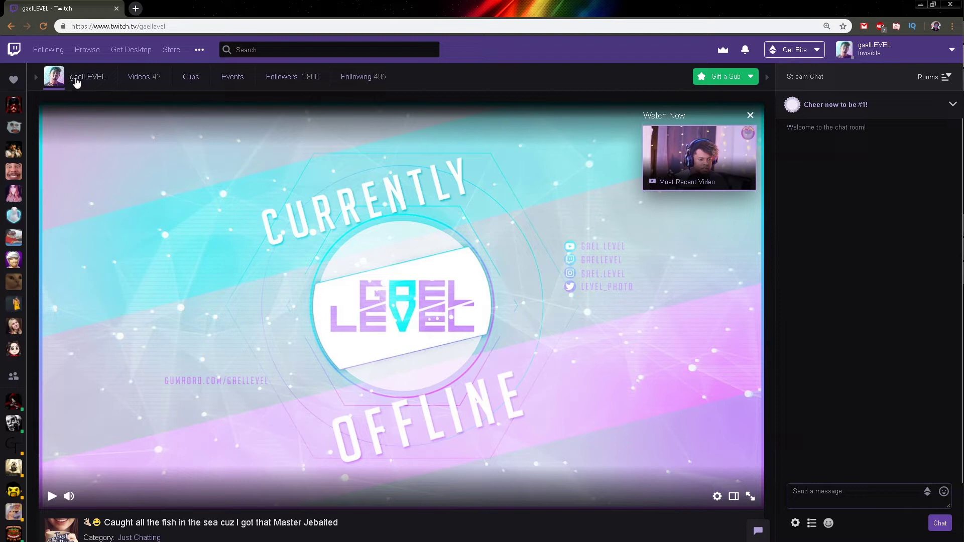
- Open the channel's Clips tab and switch the top clips filter from Top 7d to Top all
click(198, 84)
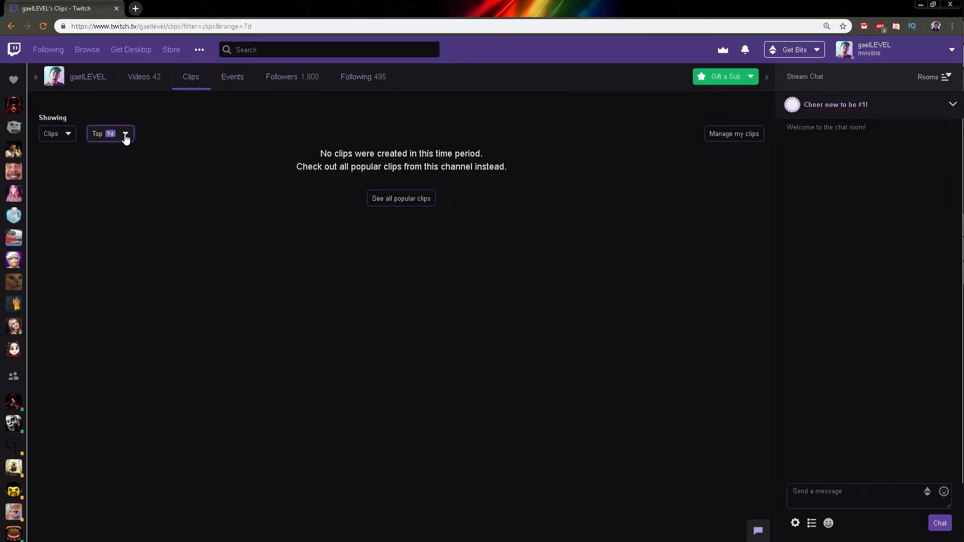
click(126, 135)
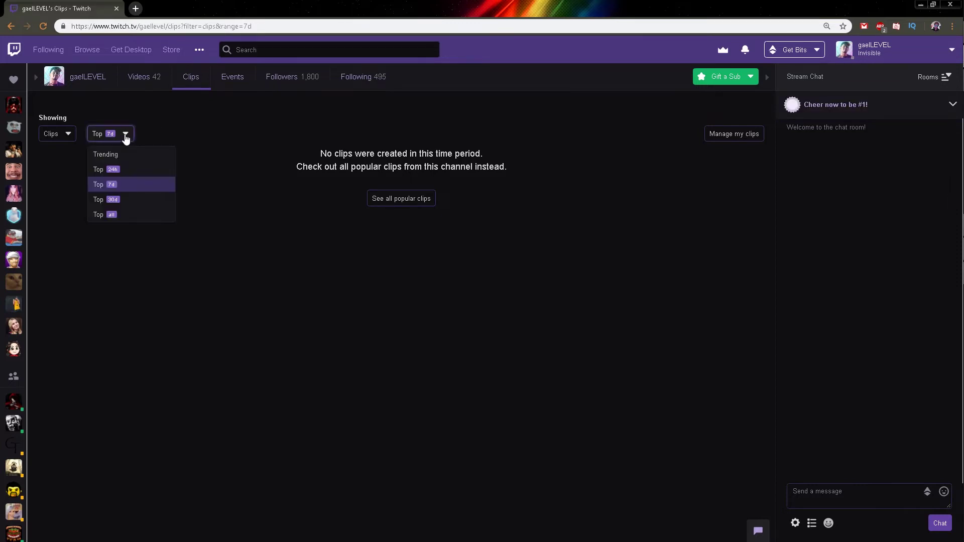
click(125, 216)
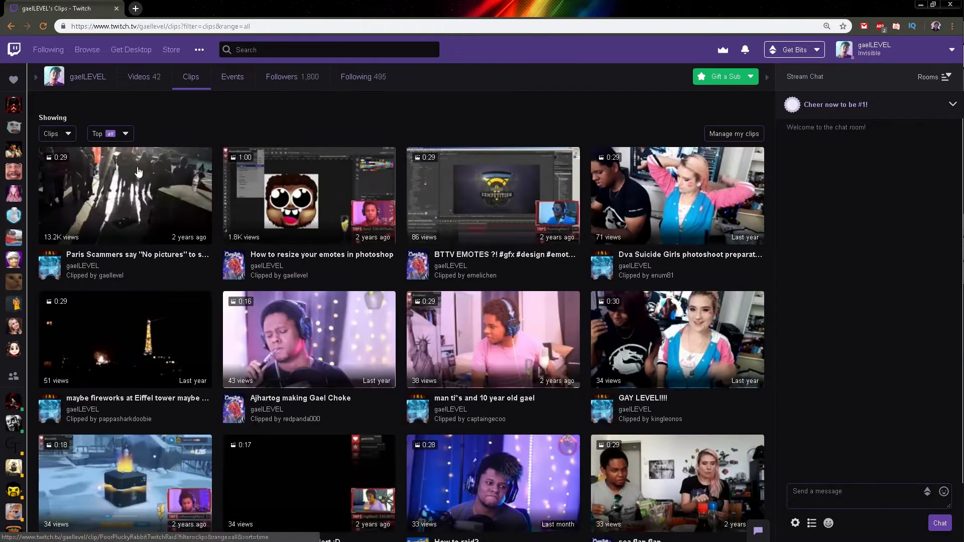
scroll(105, 196, down, 3)
scroll(106, 196, down, 15)
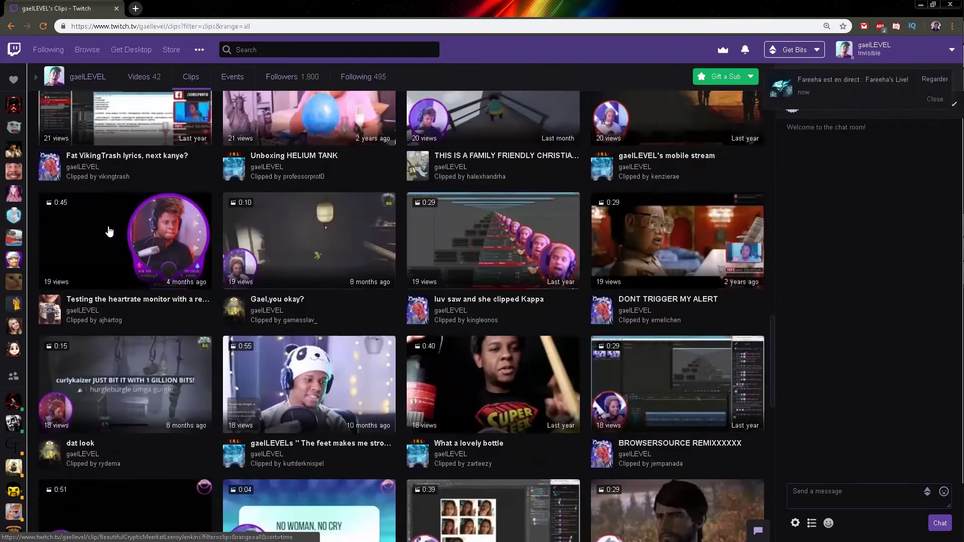
scroll(111, 234, up, 15)
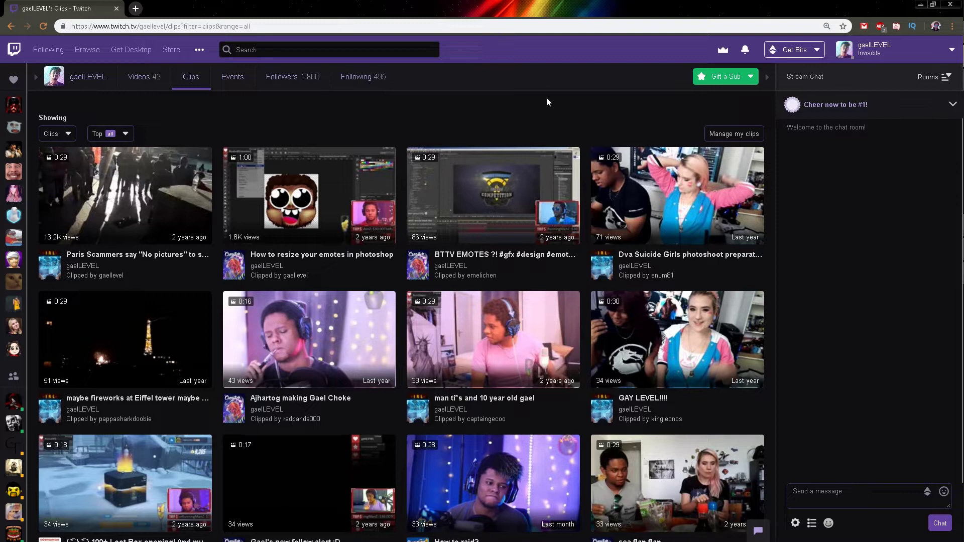
- Go to the Video Producer page from the account menu and open the Clips manager
click(897, 54)
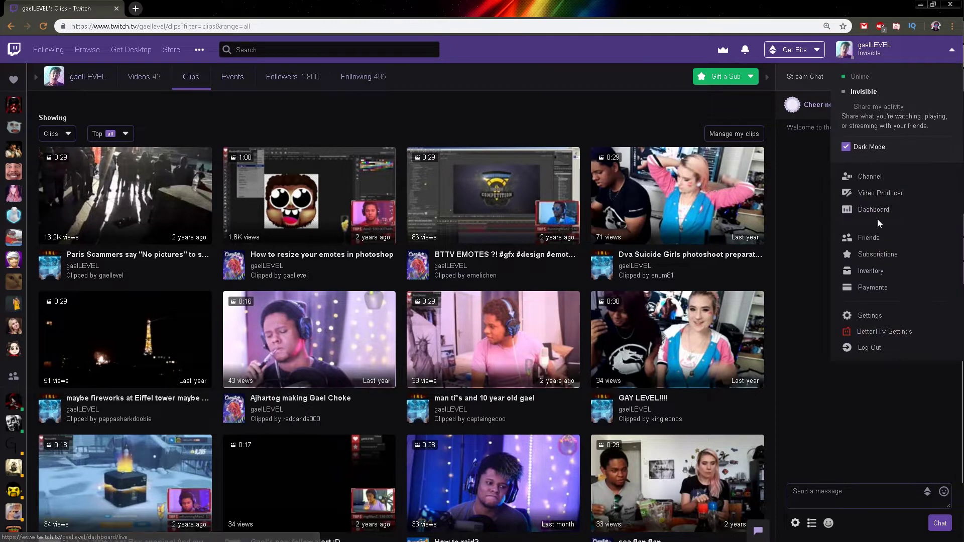
click(884, 193)
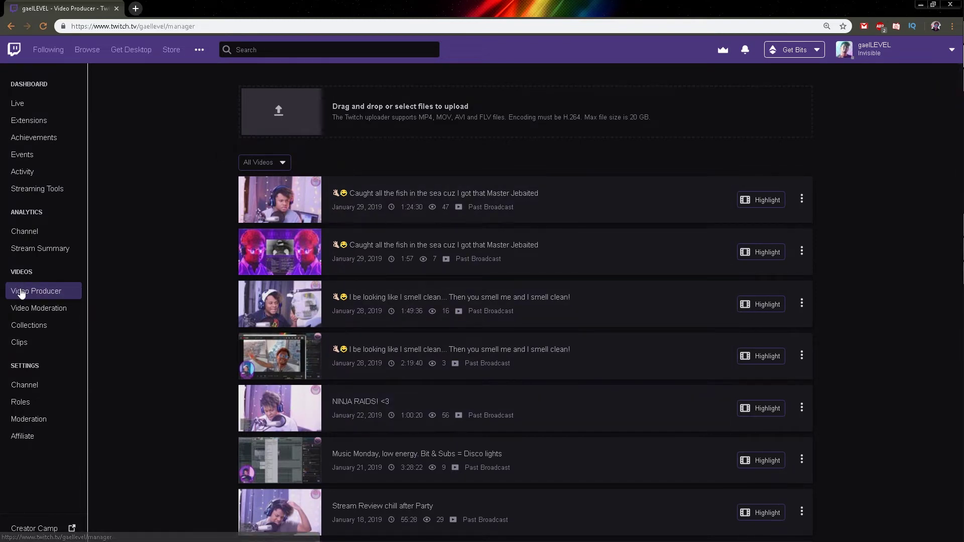
click(25, 347)
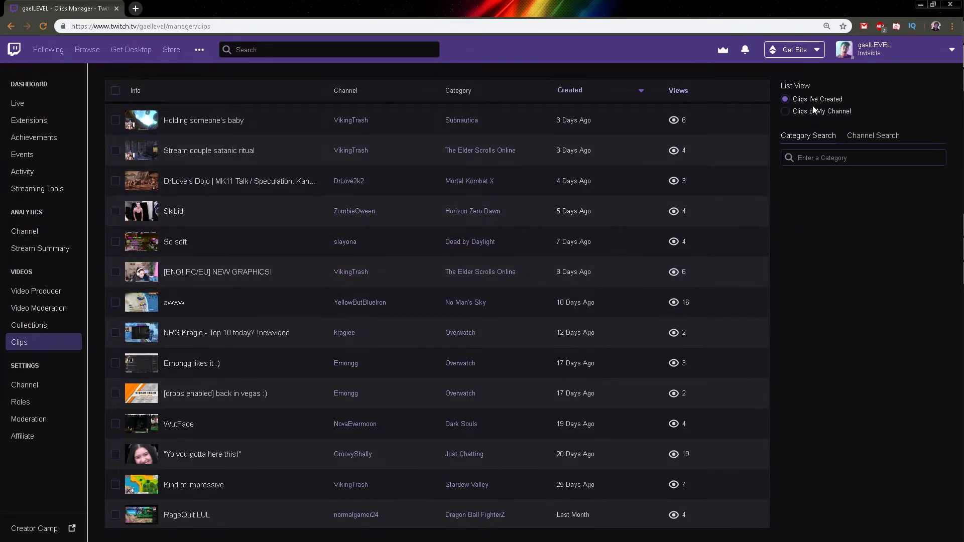
- Show only Clips of My Channel, sorted by Created date with newest first
click(784, 112)
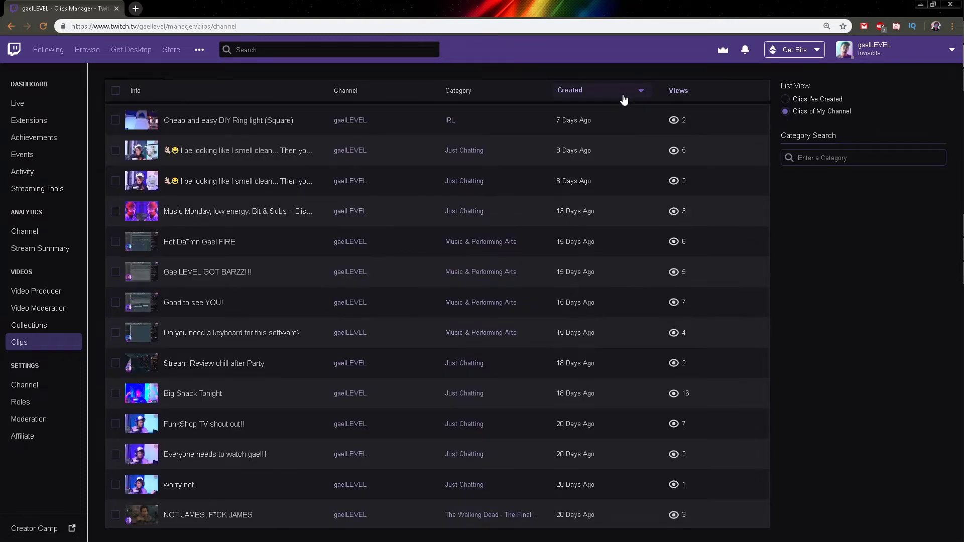
click(643, 93)
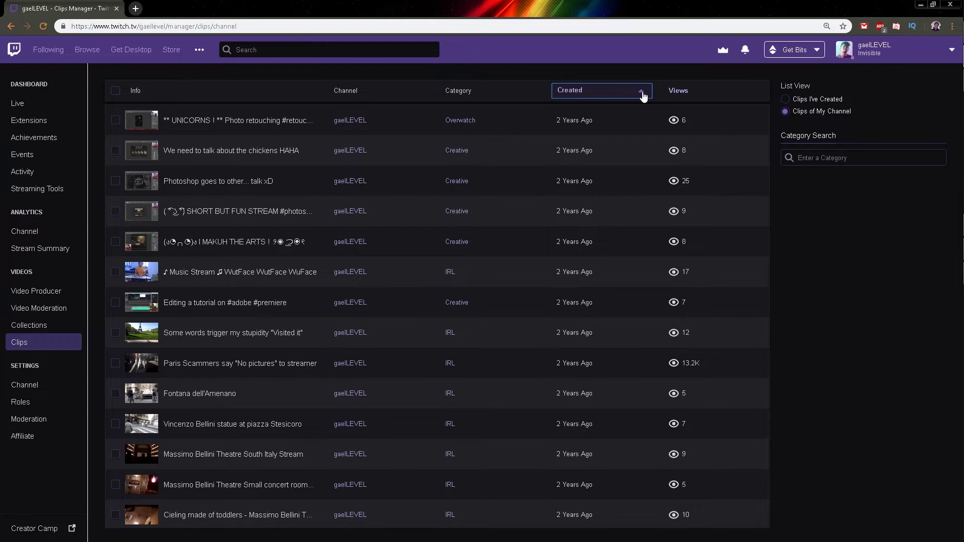
click(642, 94)
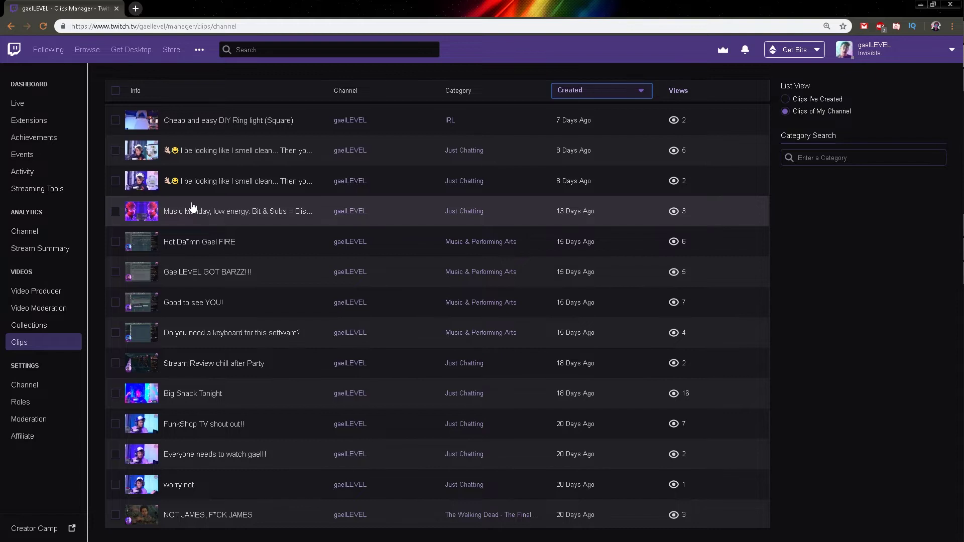
scroll(200, 194, down, 12)
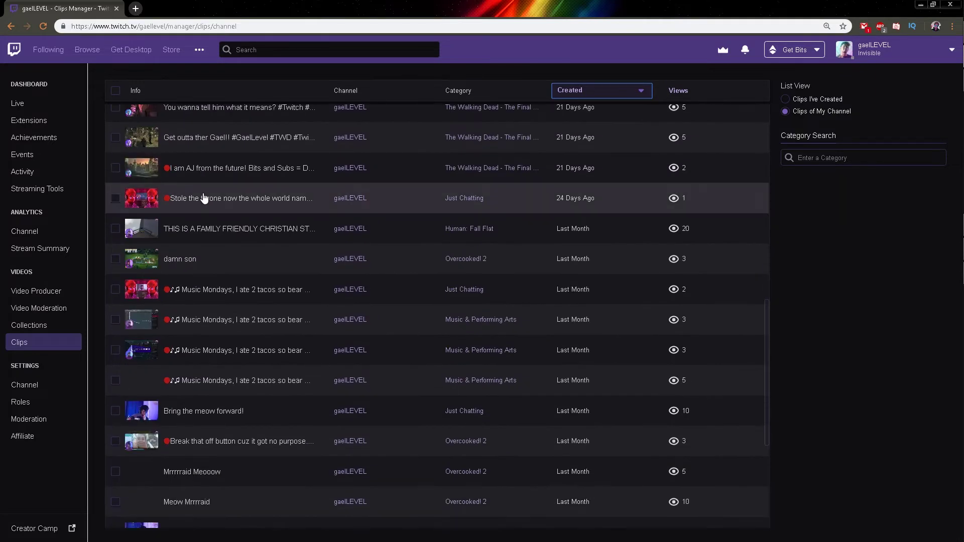
scroll(204, 197, up, 12)
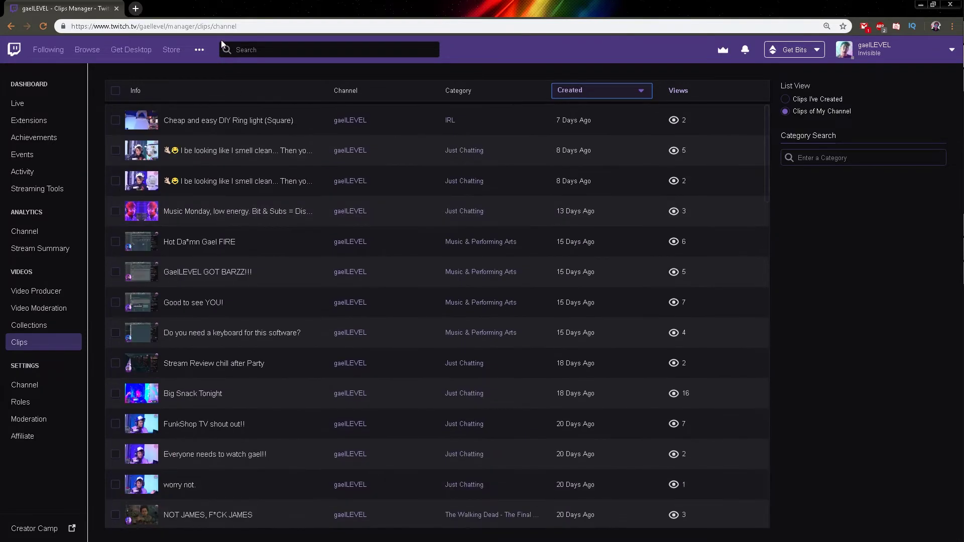
- Expand the Jan 28, 2019 clip and briefly play its preview
click(224, 152)
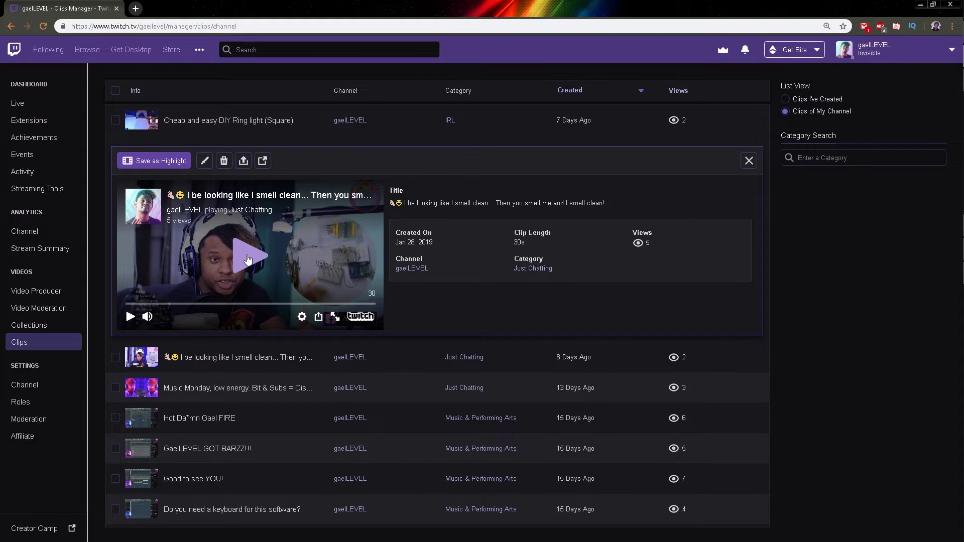
click(248, 260)
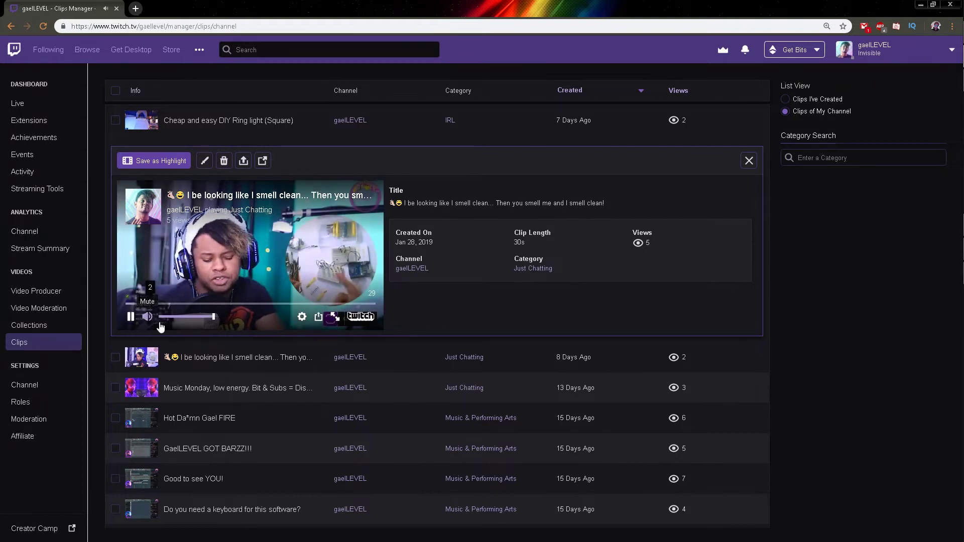
click(296, 242)
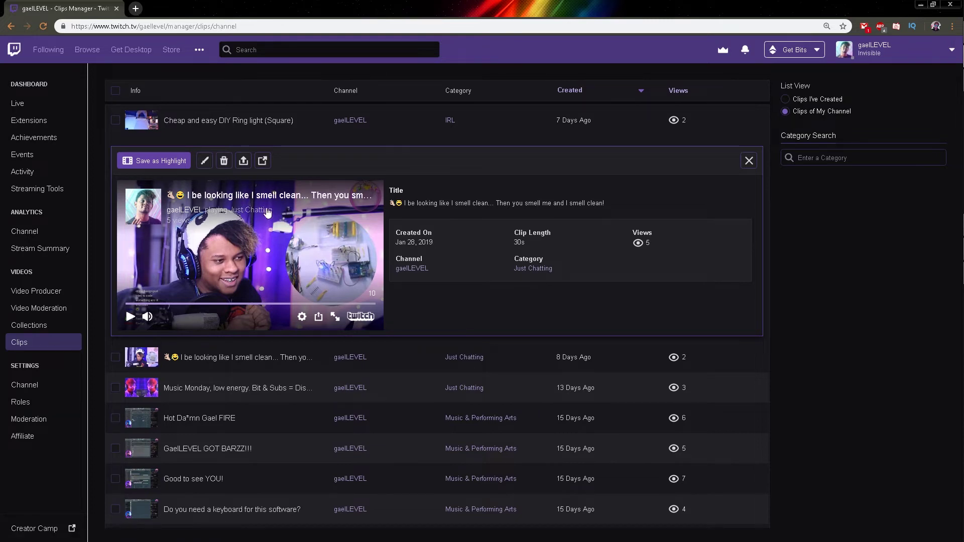
- Save the clip's MP4 to disk with Share > Download > Save link as
click(243, 161)
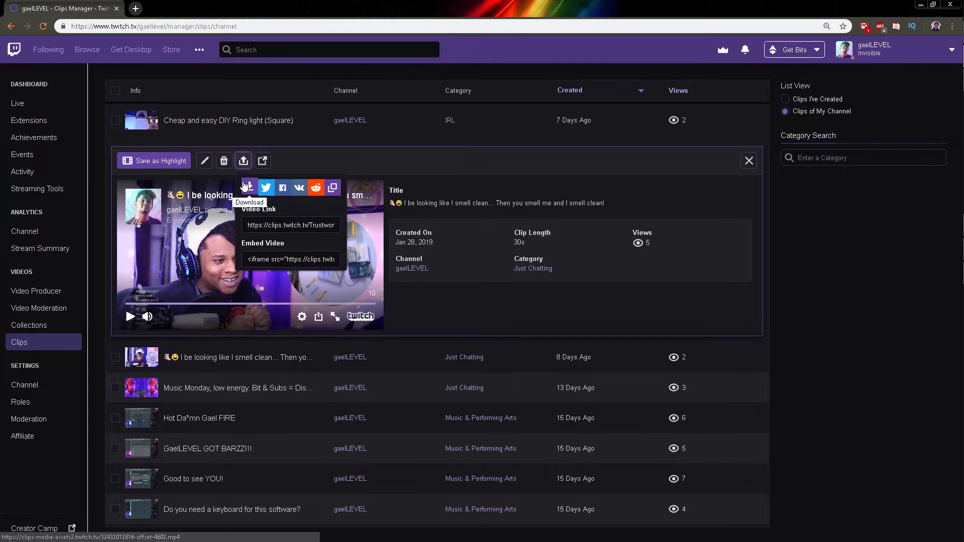
click(245, 187)
right_click(250, 192)
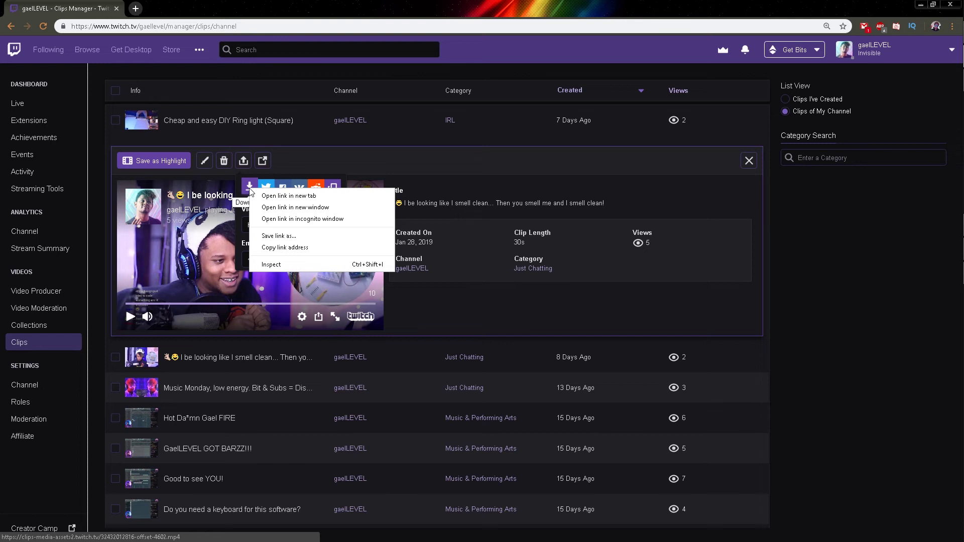
click(269, 237)
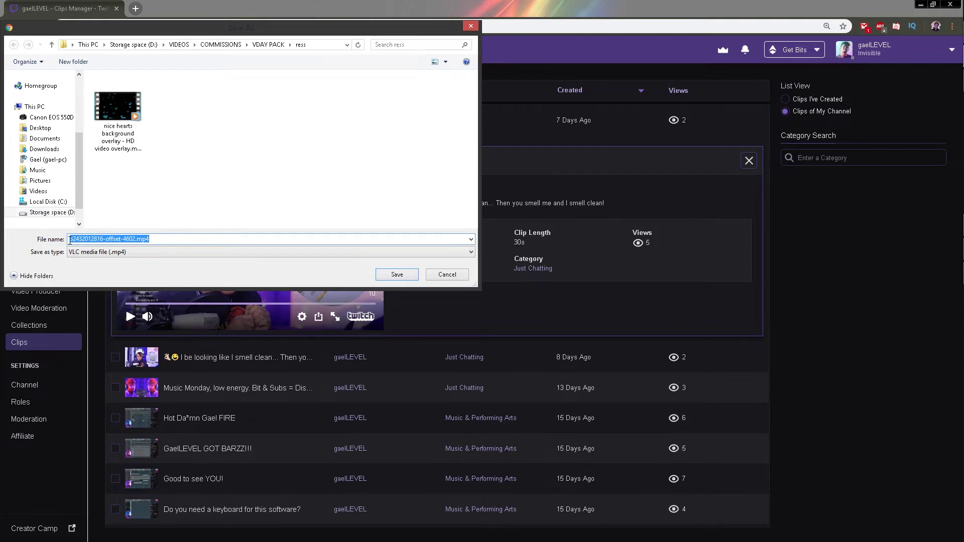
click(397, 275)
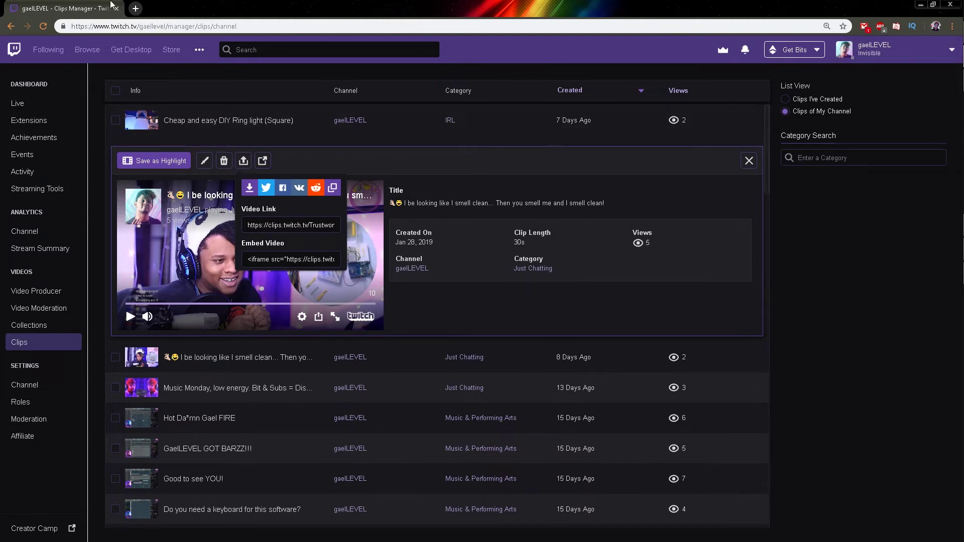
- Load the Clipr downloader site in a new tab and click into its clip URL field
click(135, 8)
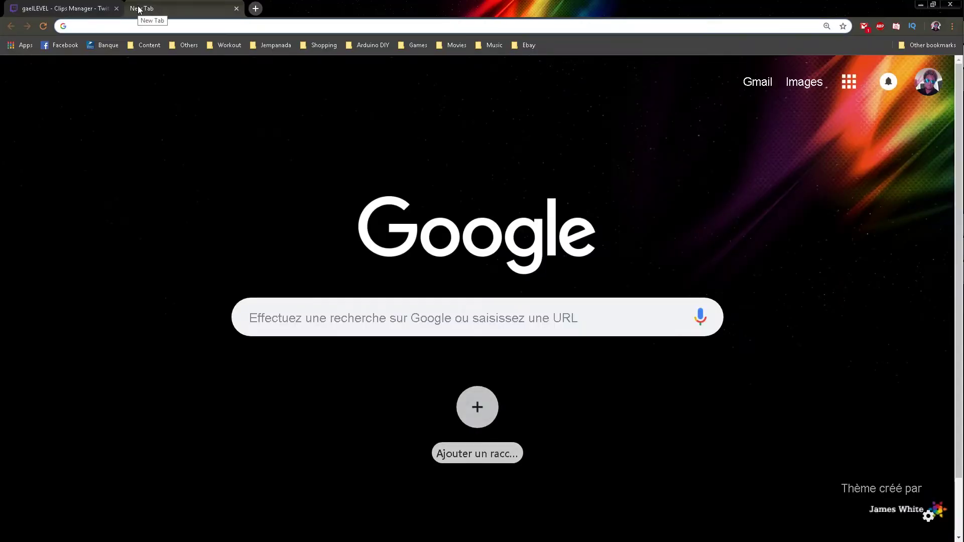
text(clipr.xyz)
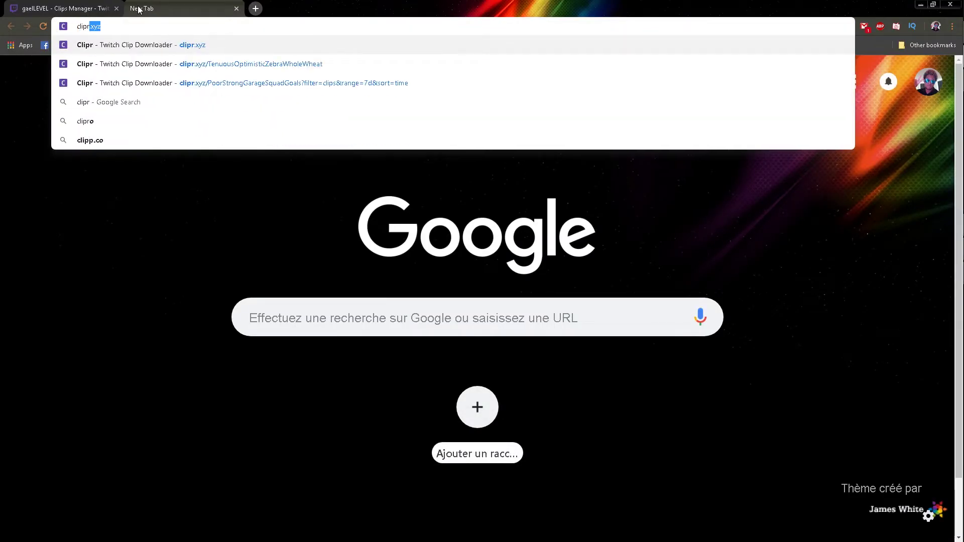
key(Return)
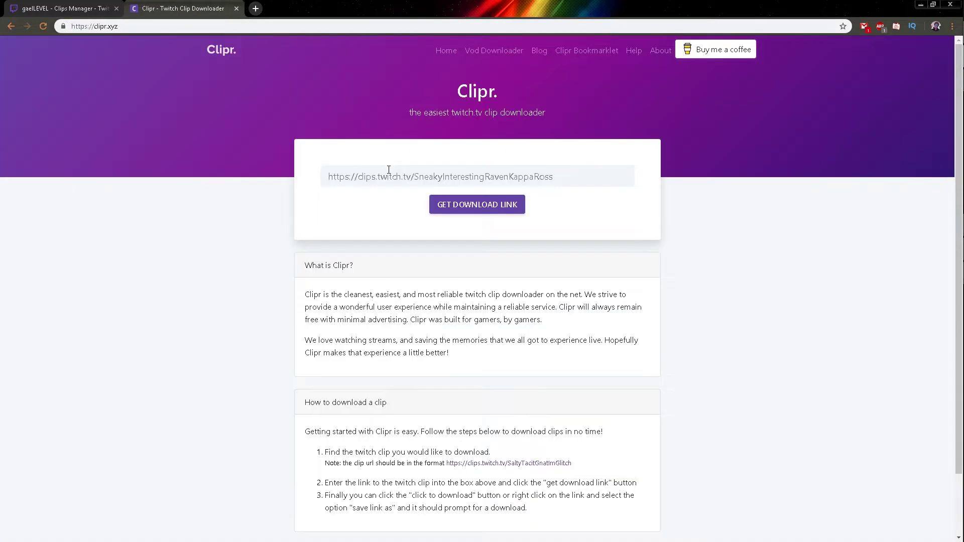
click(389, 170)
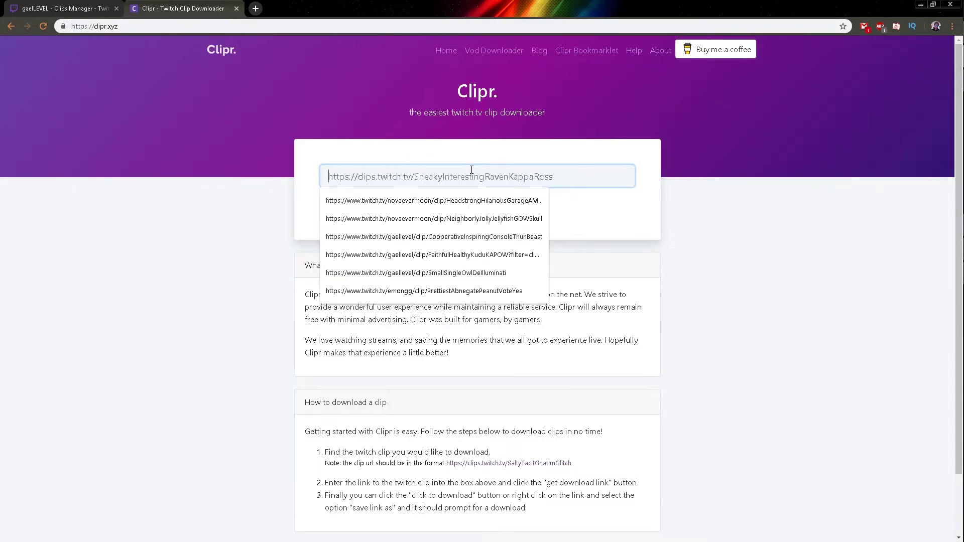
click(634, 201)
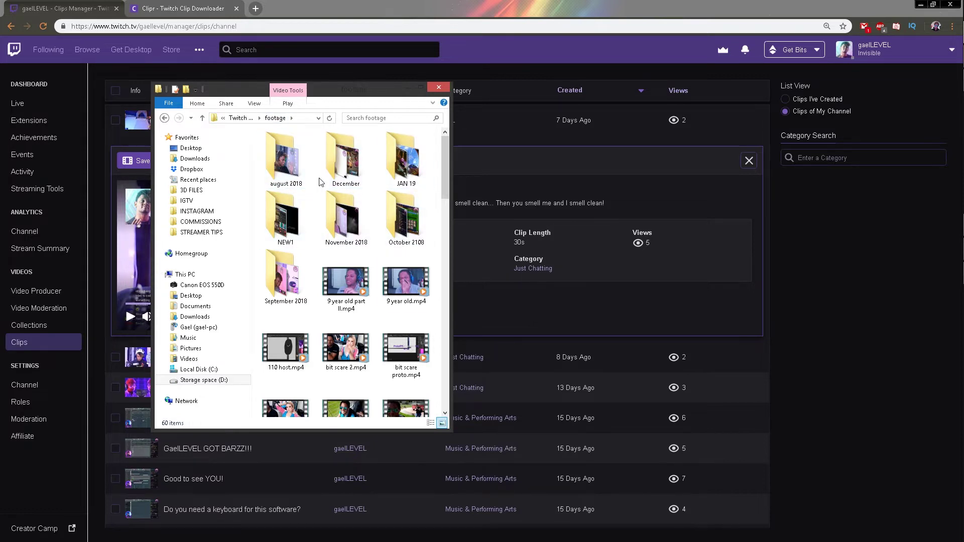
- Save the clip's MP4 into the footage > JAN 19 folder using Save link as
drag(321, 89, 834, 102)
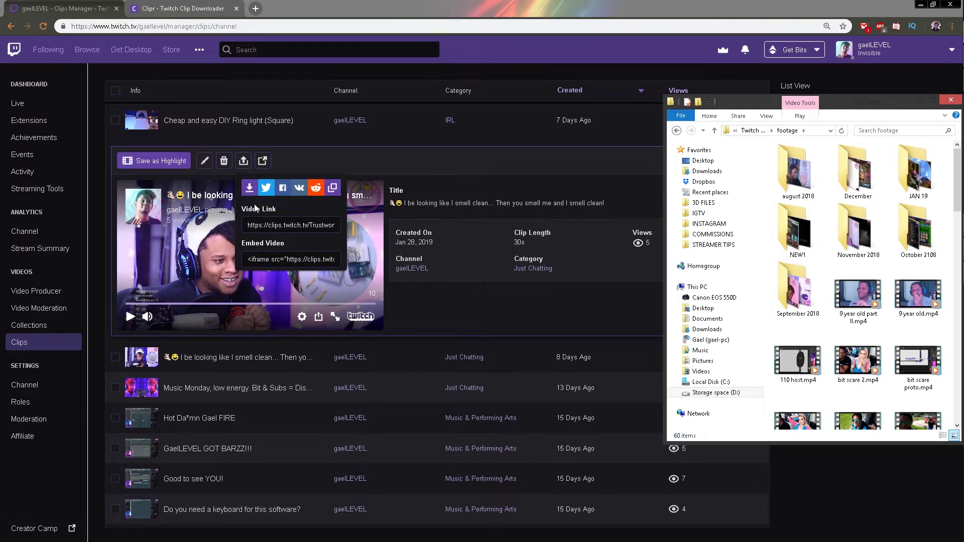
right_click(251, 191)
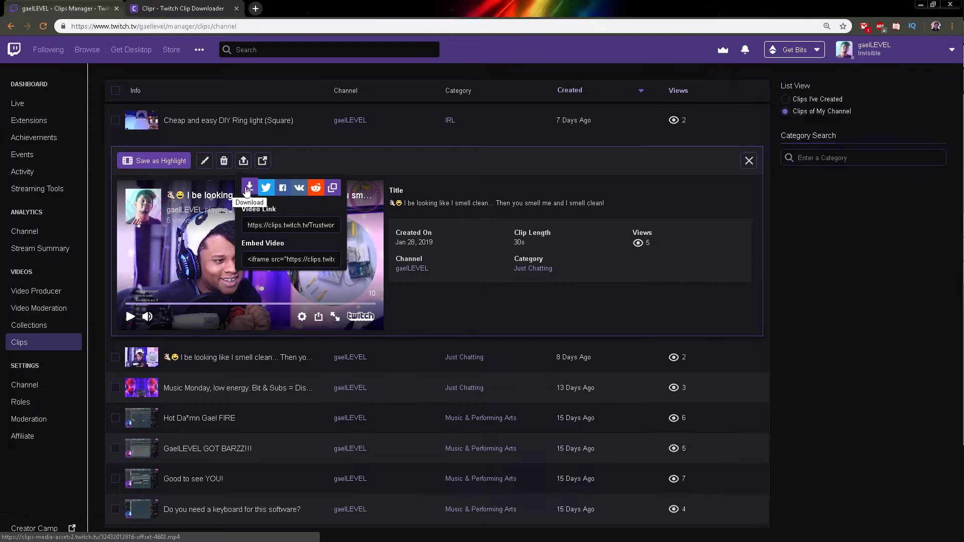
click(275, 233)
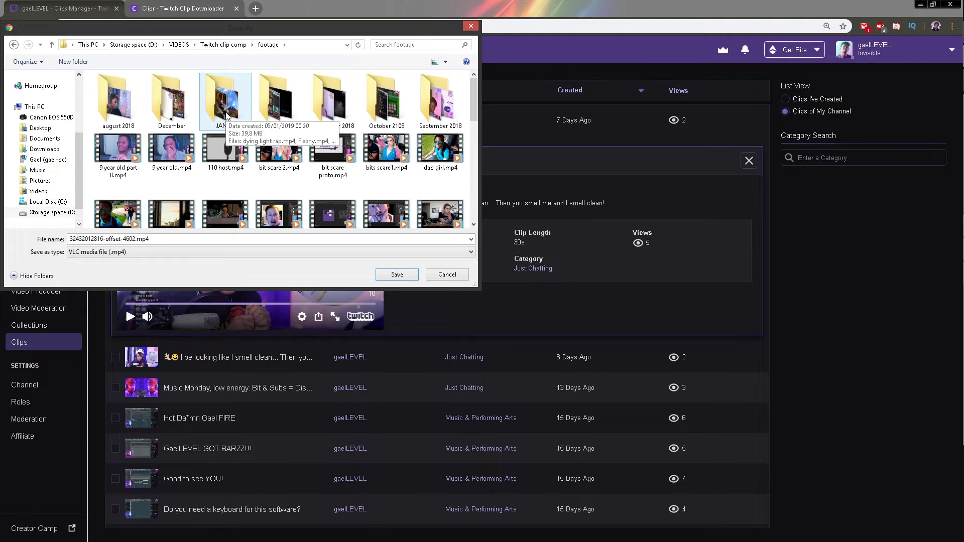
double_click(221, 106)
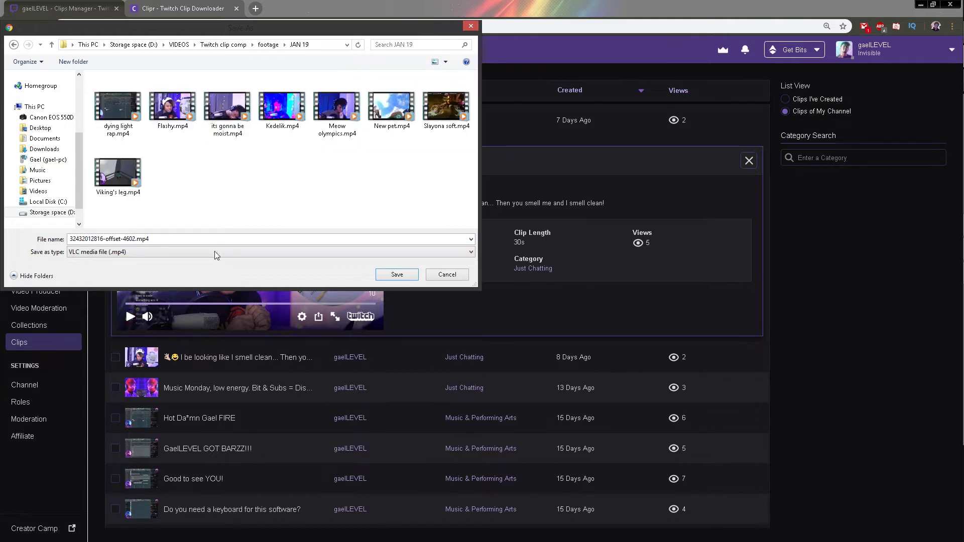
key(Return)
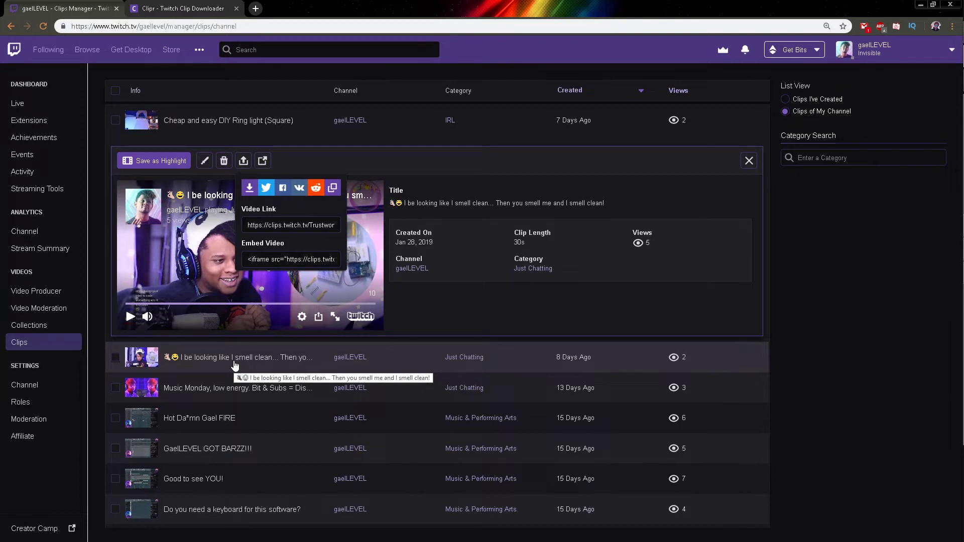
- Expand other clips in the Clips list to pick the next one to download
click(201, 418)
click(201, 482)
click(201, 489)
scroll(165, 362, down, 3)
click(165, 362)
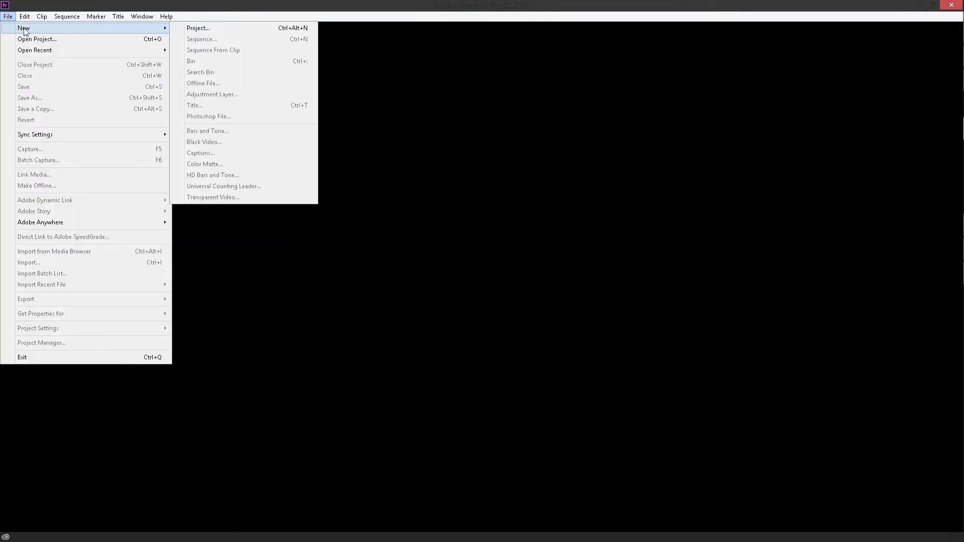
- Create a new project named 'Clip comp' saved in the PROJ folder
click(255, 28)
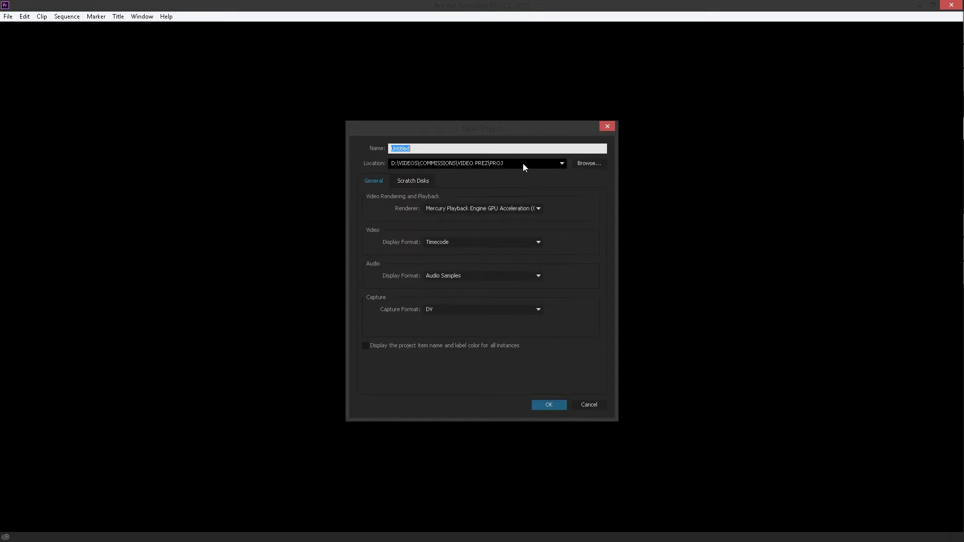
click(592, 164)
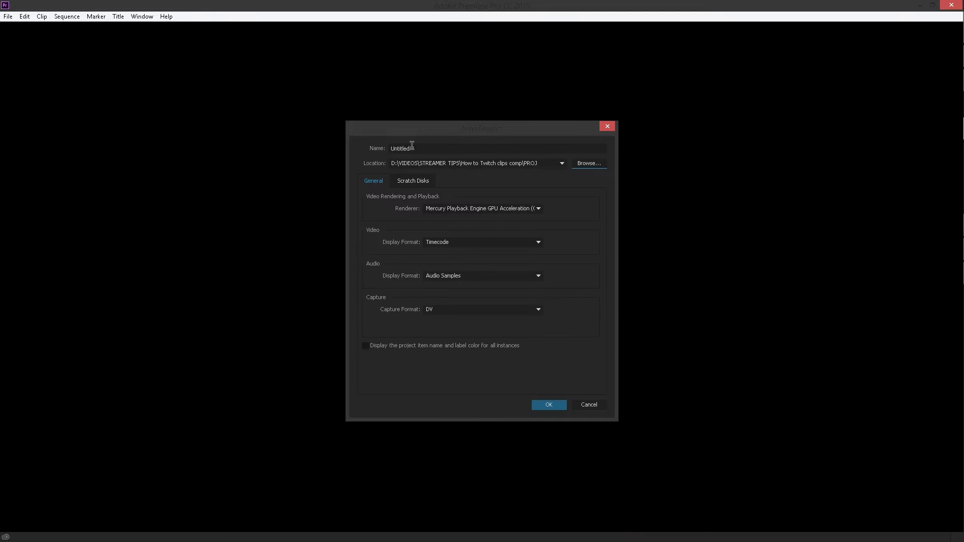
click(413, 147)
drag(413, 145, 351, 151)
text(Clip comp)
key(Return)
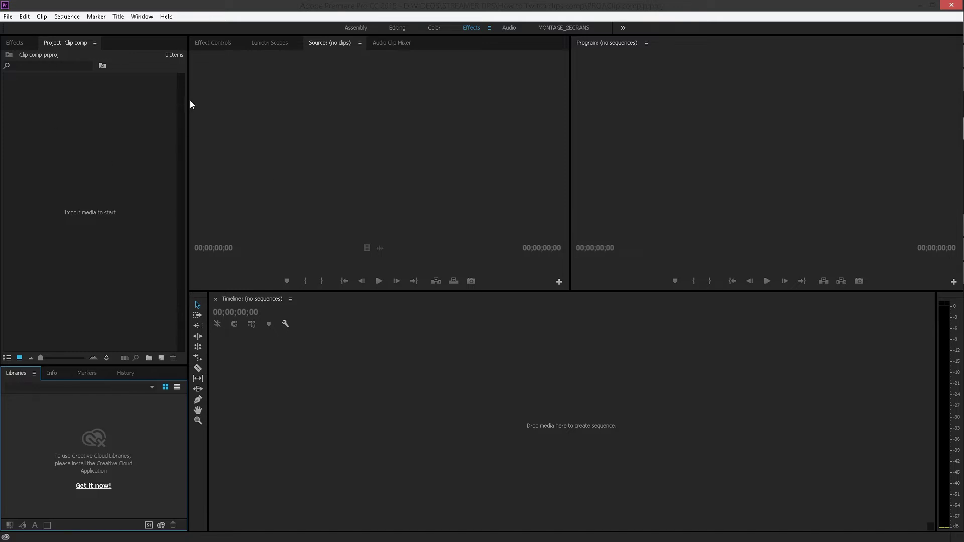
- Import all five clips from the footage > December folder into the project
click(66, 128)
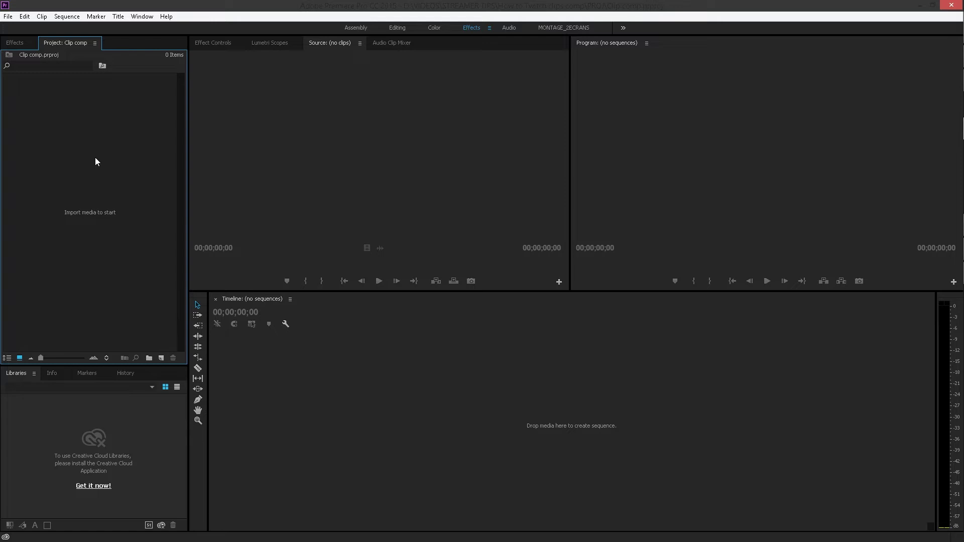
click(8, 16)
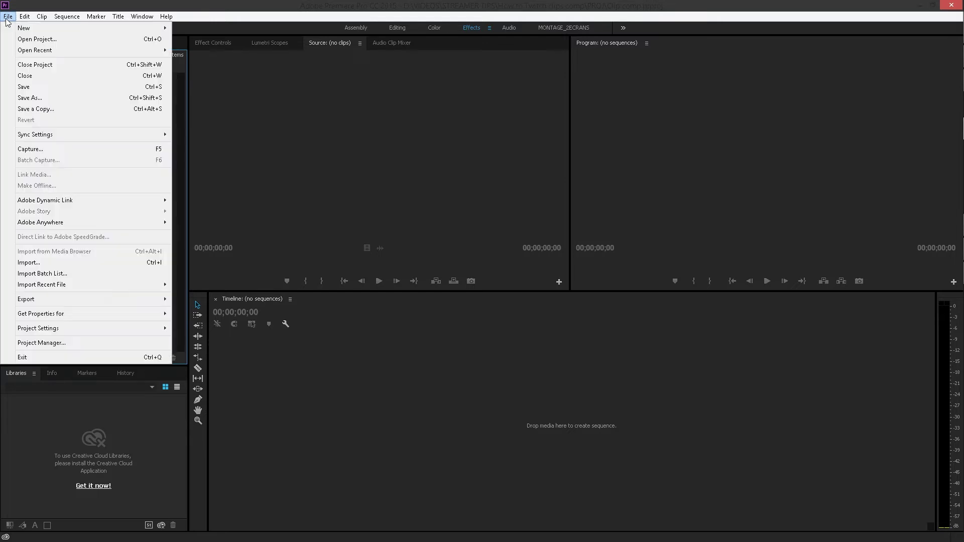
click(116, 265)
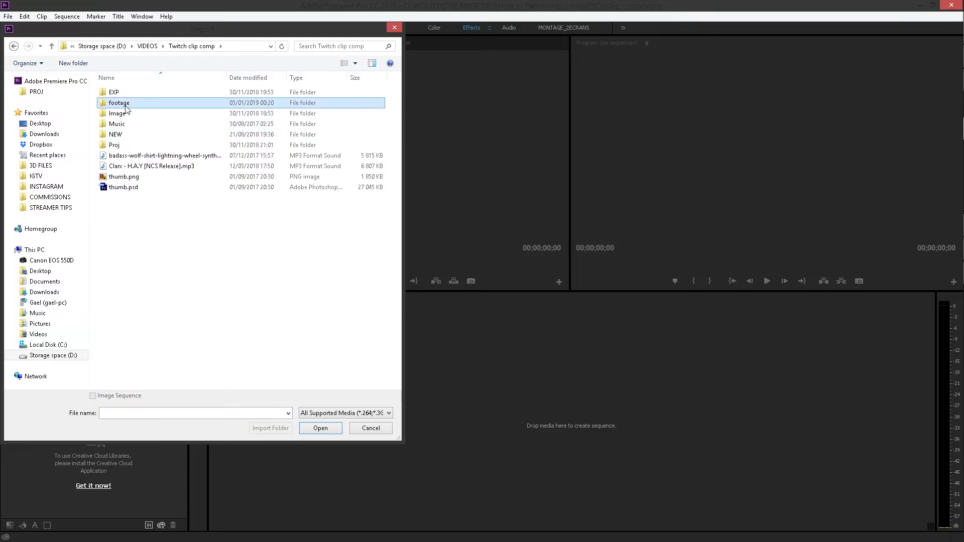
double_click(125, 106)
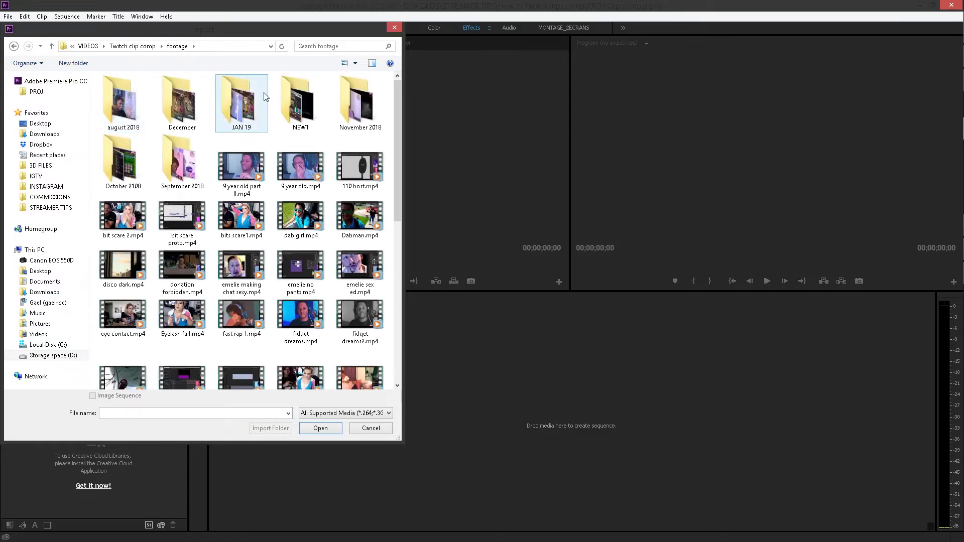
double_click(180, 103)
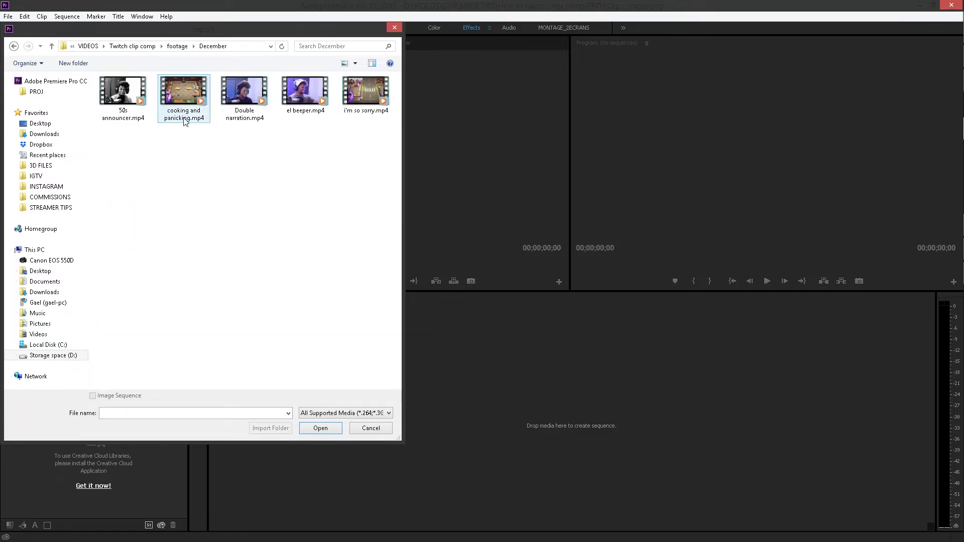
drag(122, 150, 366, 83)
click(320, 428)
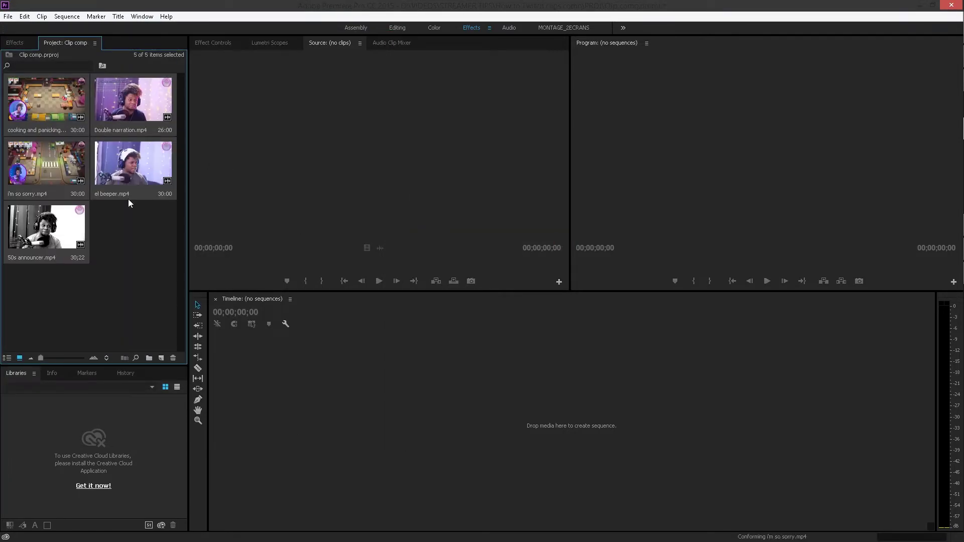
- Import the clips from the footage > JAN 19 folder, bringing the project to 24 items
click(140, 257)
double_click(140, 257)
click(177, 46)
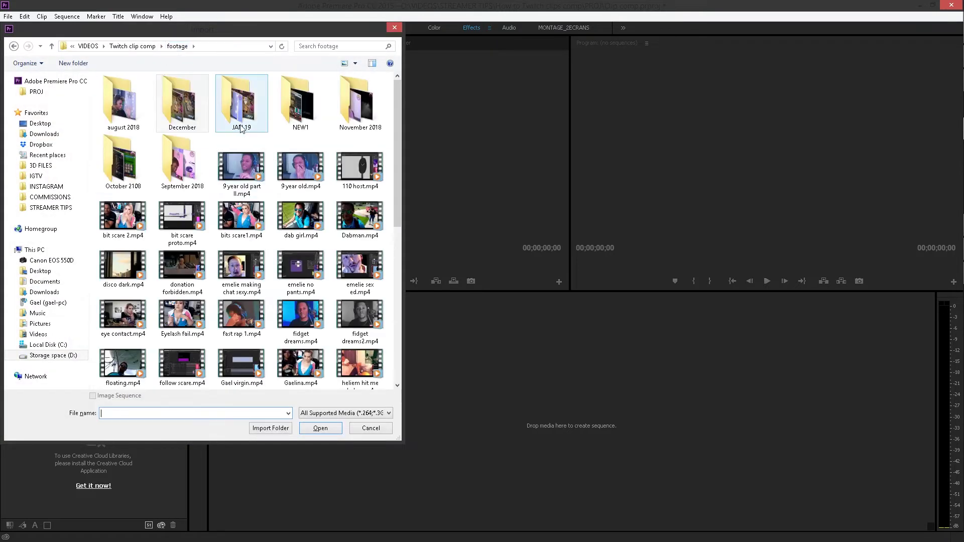
double_click(242, 100)
click(236, 147)
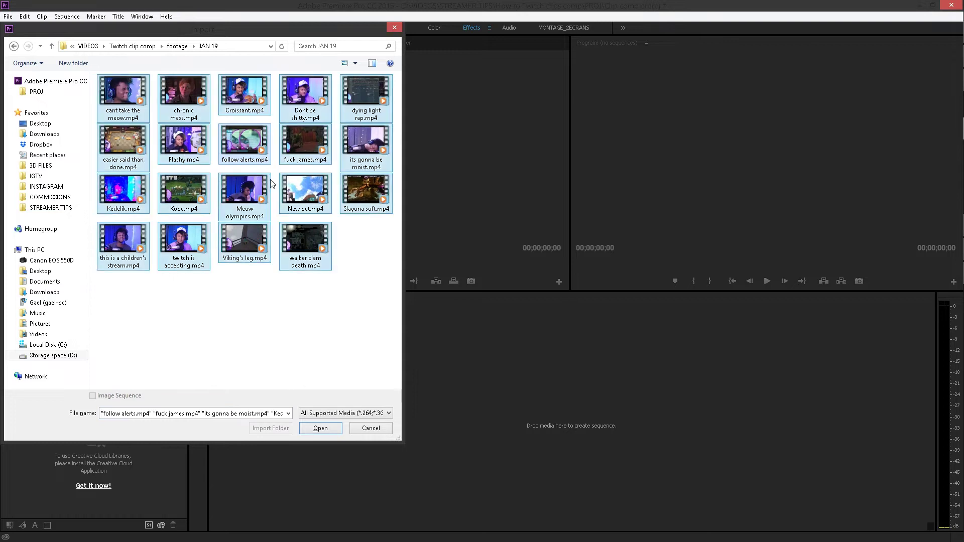
click(321, 428)
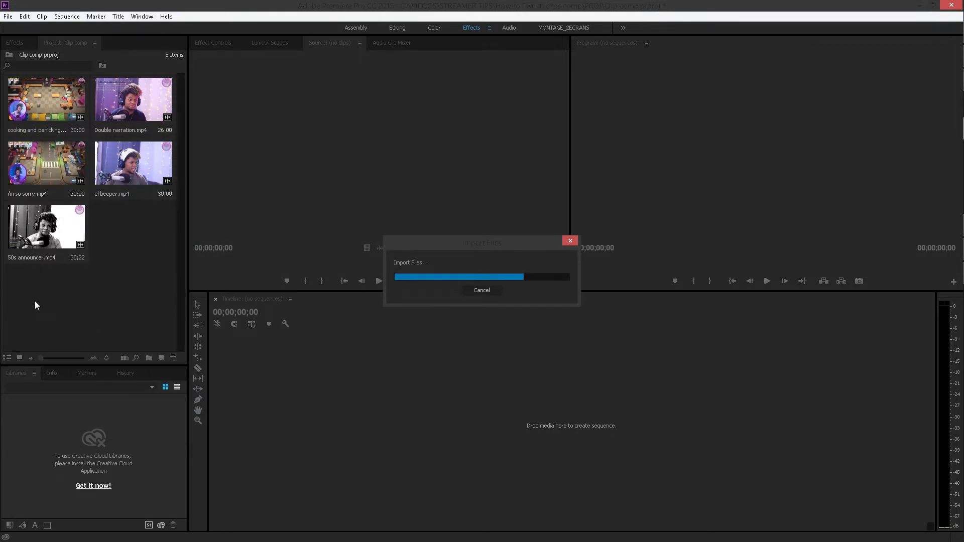
scroll(75, 251, up, 5)
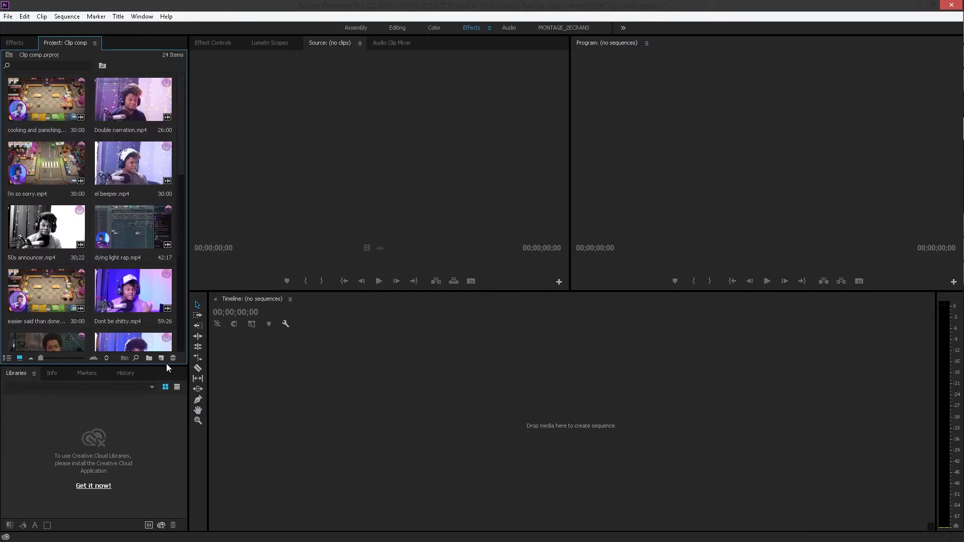
- Enlarge the project bin and preview Double narration.mp4 in the Source monitor around 20 seconds in
drag(167, 365, 161, 509)
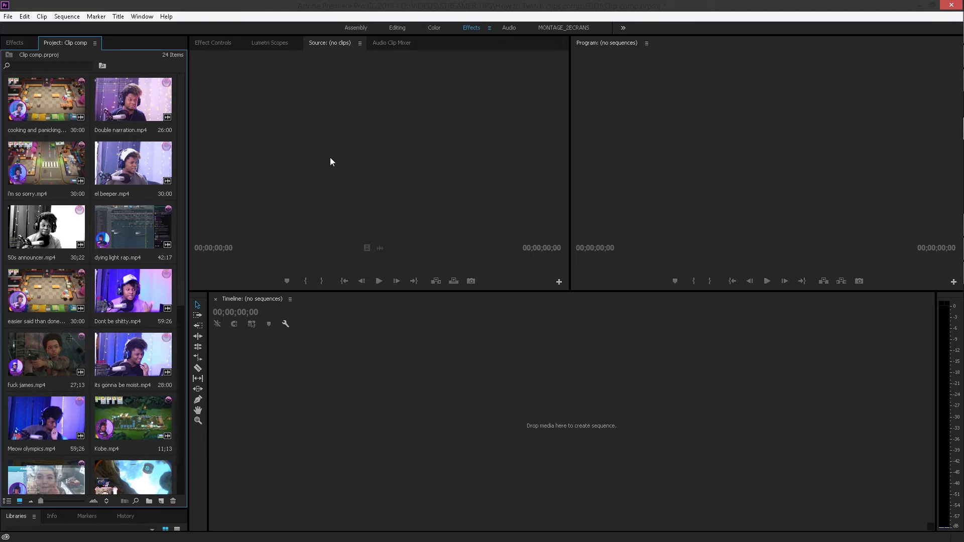
drag(123, 108, 405, 158)
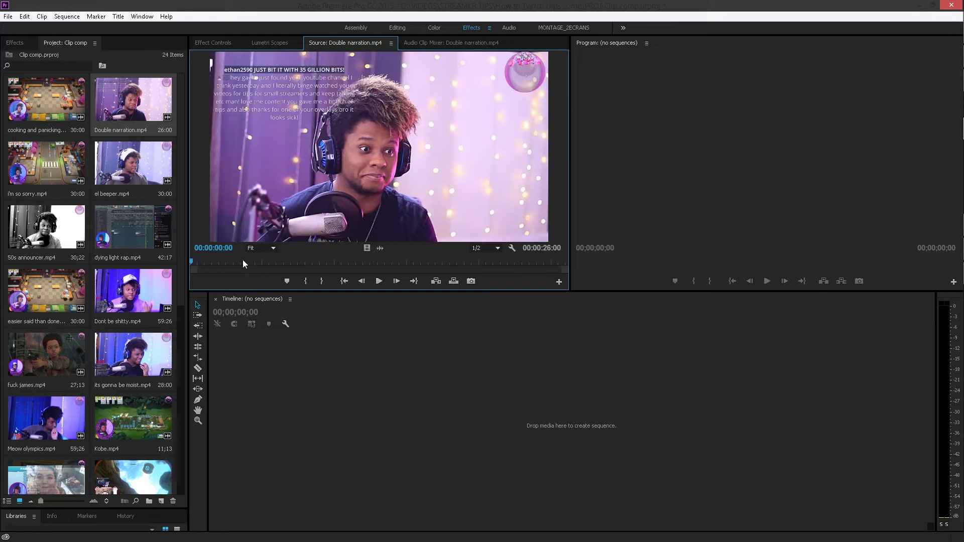
click(475, 262)
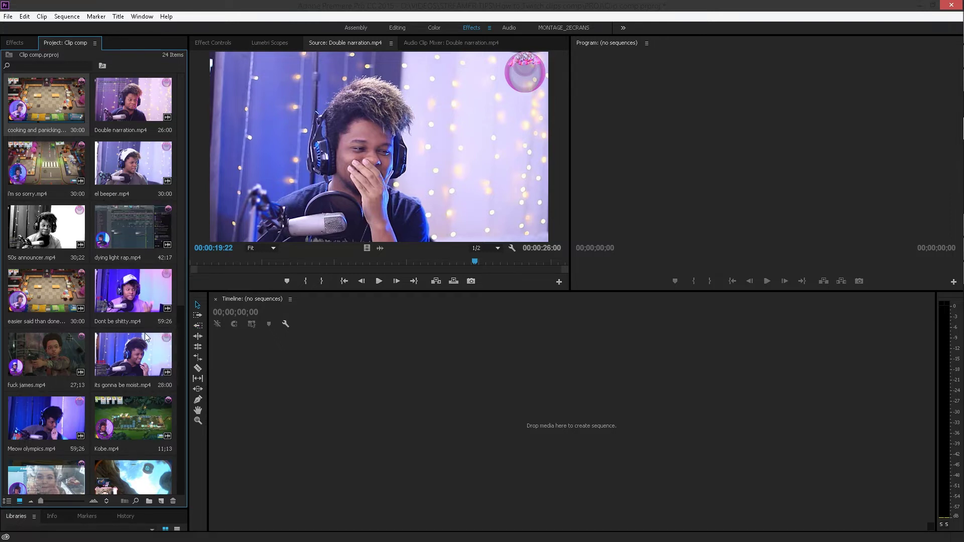
scroll(151, 334, down, 5)
scroll(144, 334, down, 2)
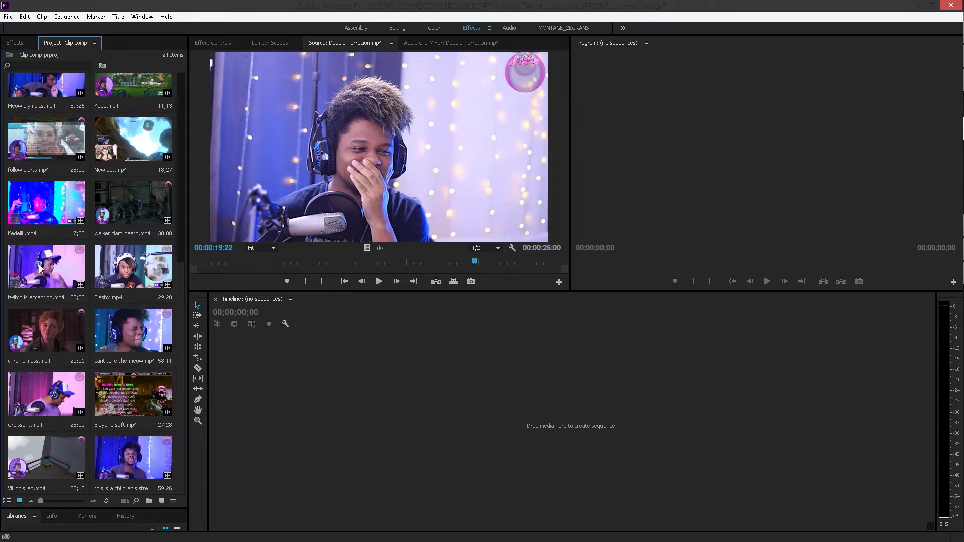
- Mark cant take the meow.mp4 from 00:00:16:12 for 00:00:15:02 and drag it onto the timeline
drag(130, 346, 337, 148)
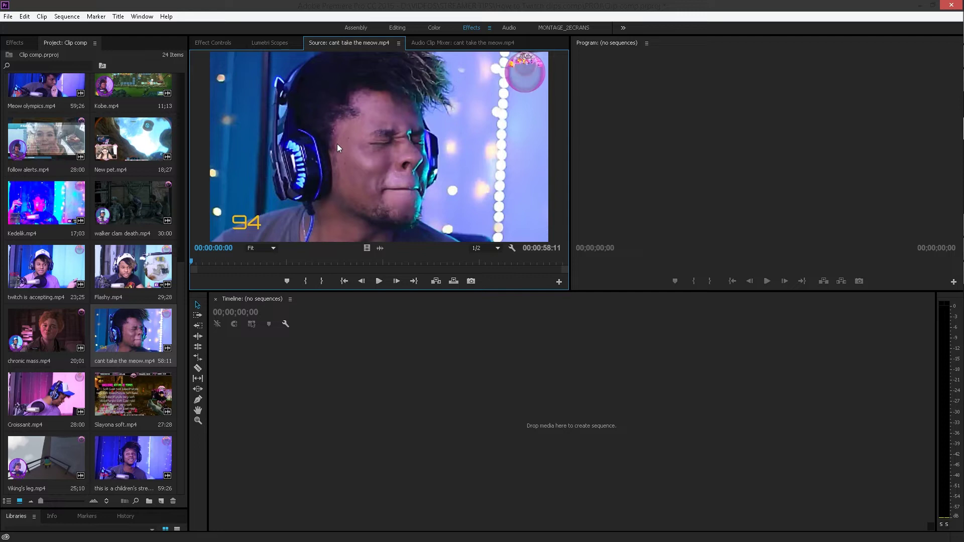
click(297, 263)
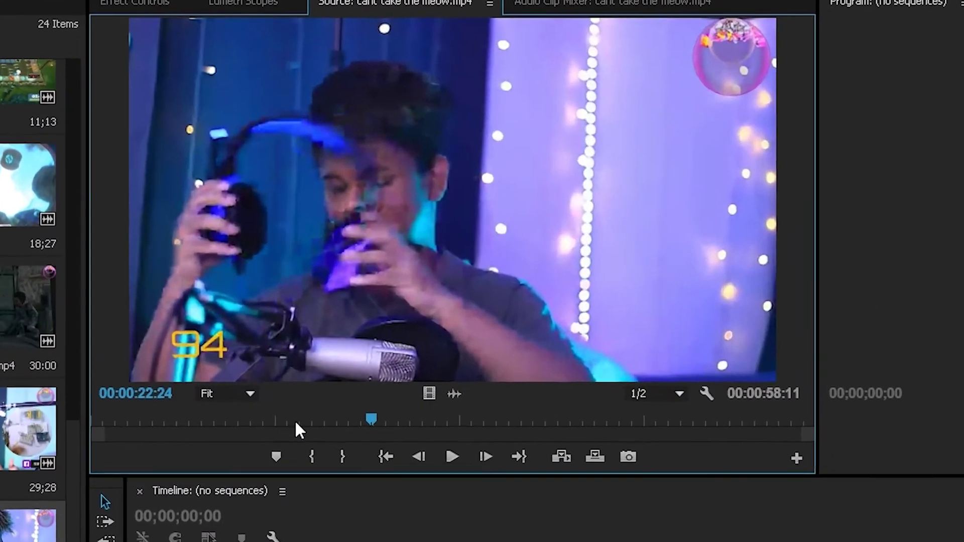
click(295, 371)
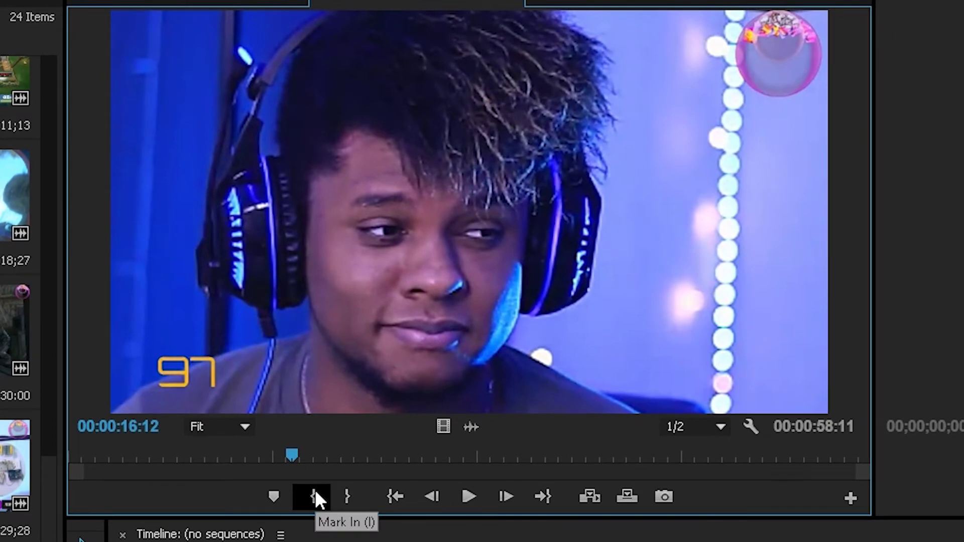
click(315, 496)
drag(458, 460, 500, 452)
click(347, 498)
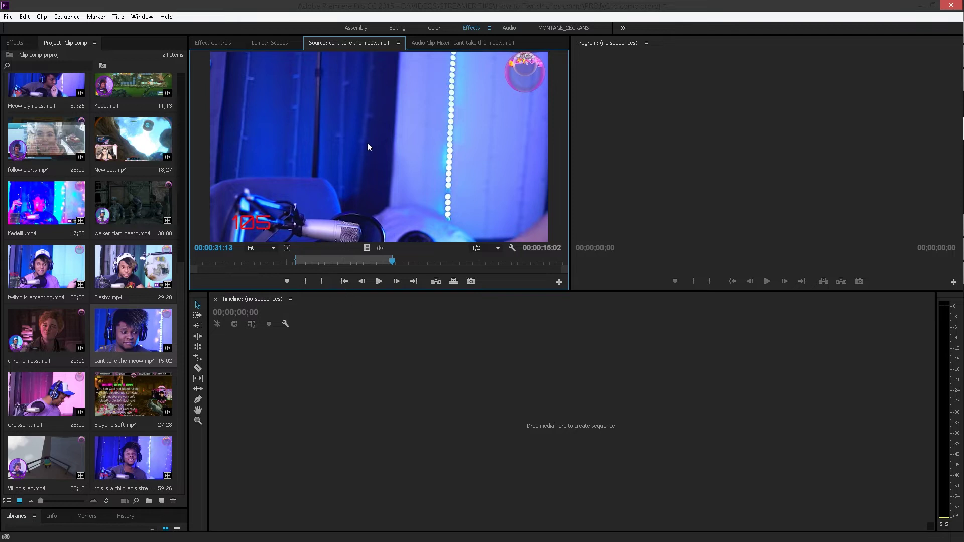
drag(367, 146, 340, 426)
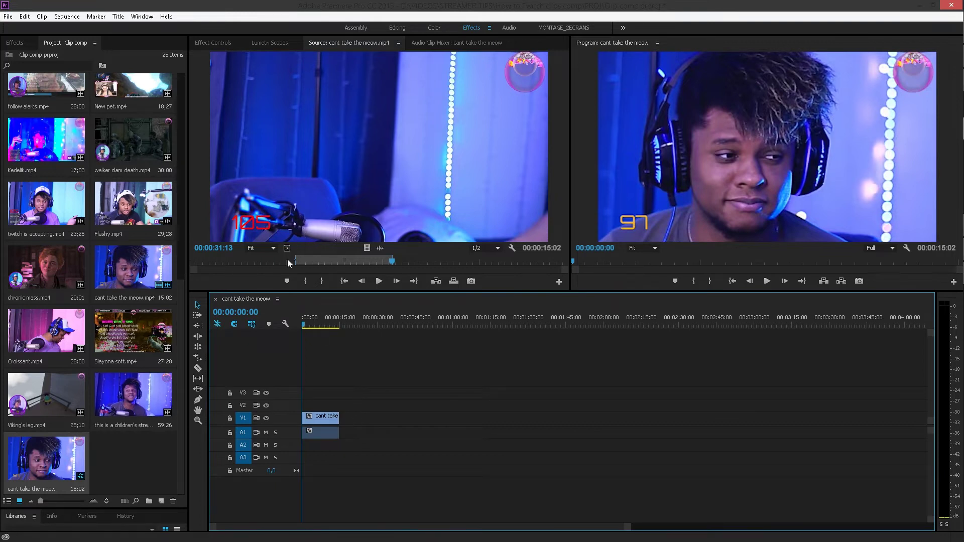
- Check the source clip at 00:00:19:20 and return the sequence playhead to the start
click(344, 281)
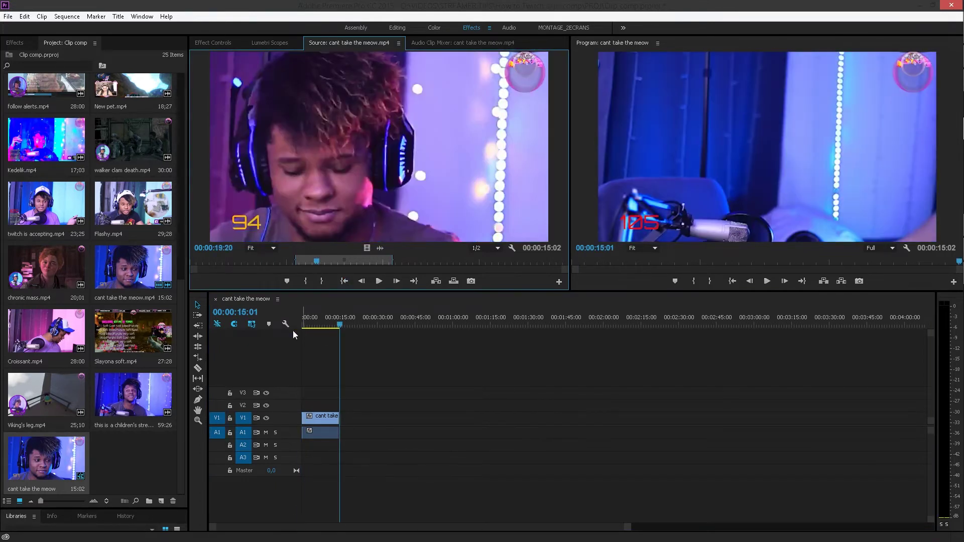
click(312, 309)
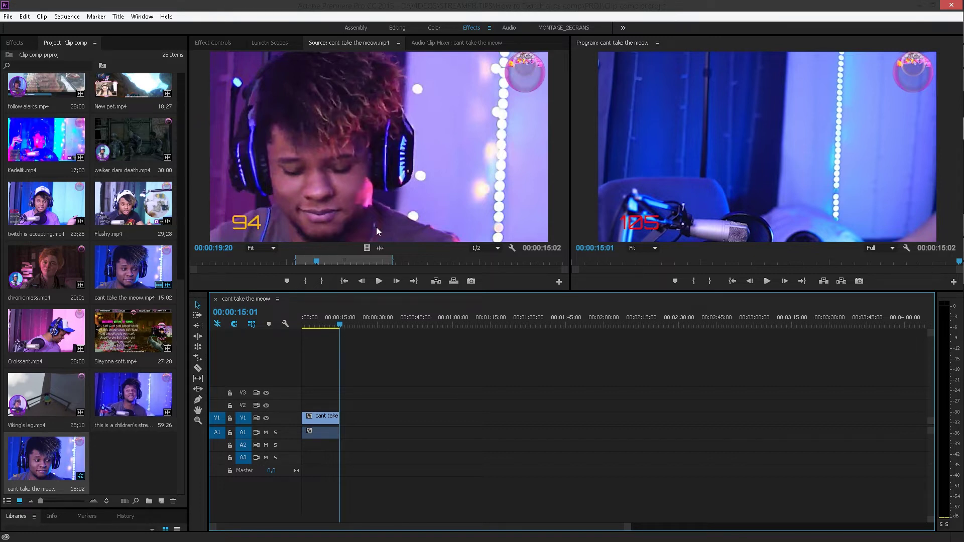
mouse_move(322, 324)
mouse_down()
mouse_move(302, 324)
mouse_move(325, 324)
mouse_up()
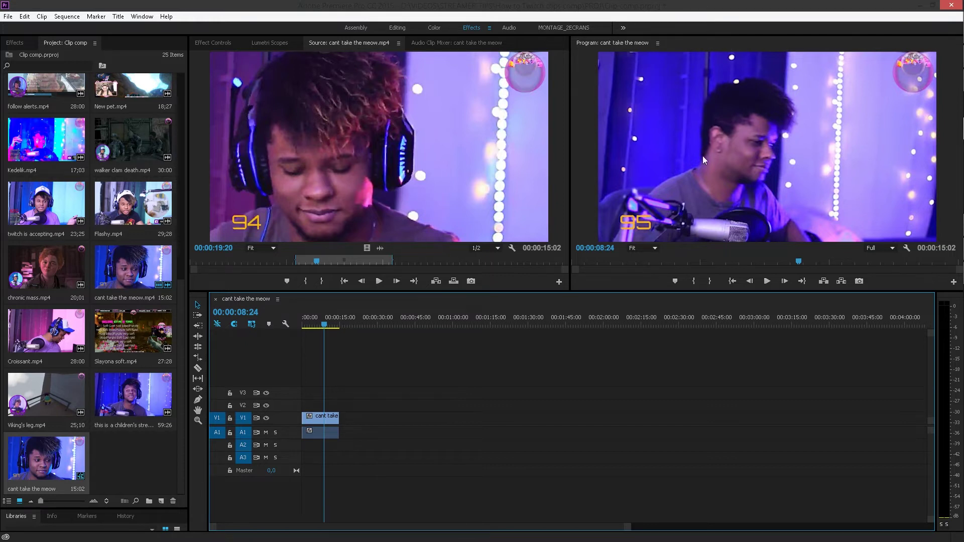
- Put the playhead at 00:00:12:18 and extend the clip's end past it
click(333, 324)
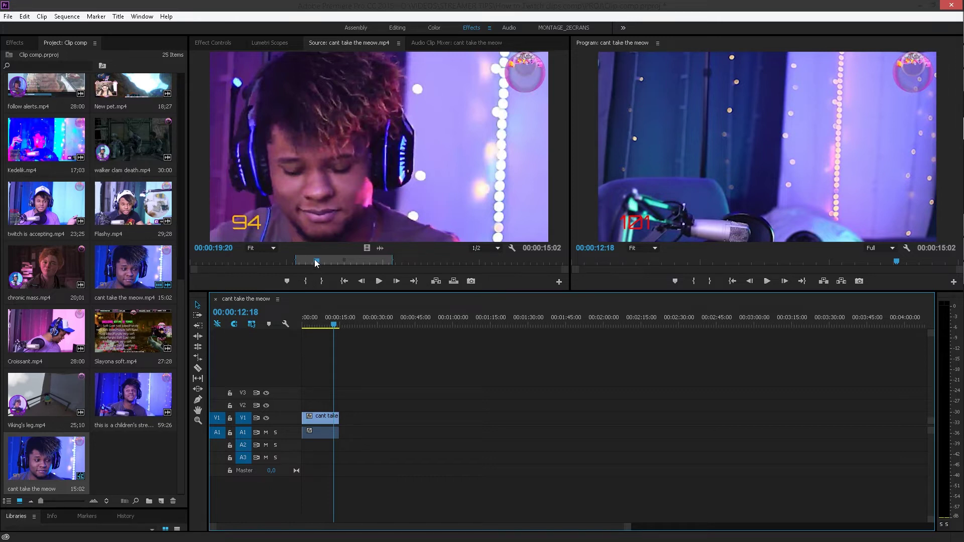
drag(339, 425, 335, 425)
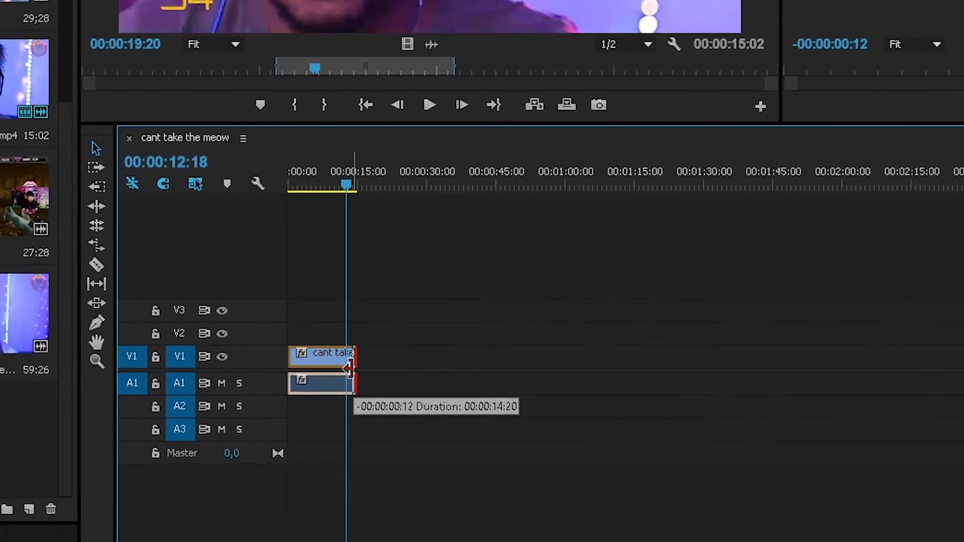
drag(350, 368, 349, 357)
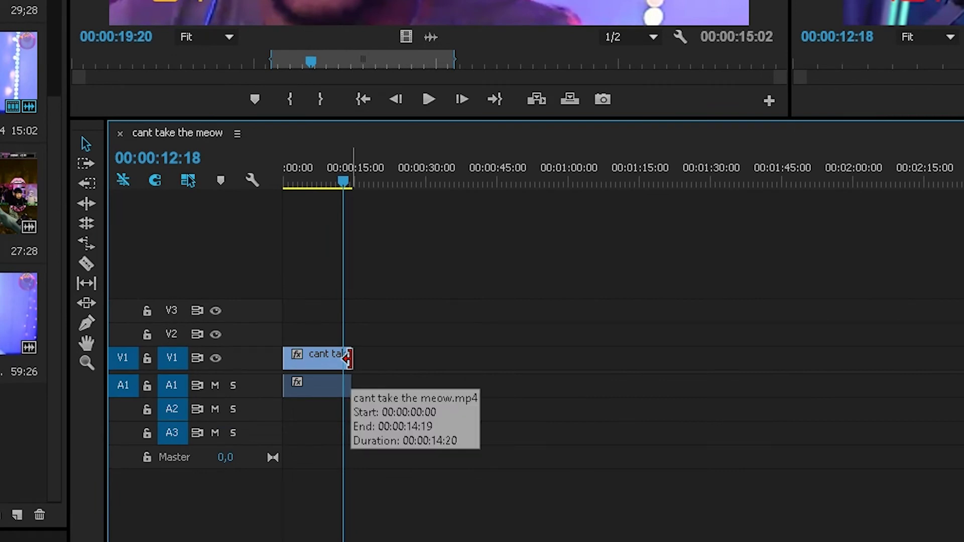
drag(348, 358, 386, 359)
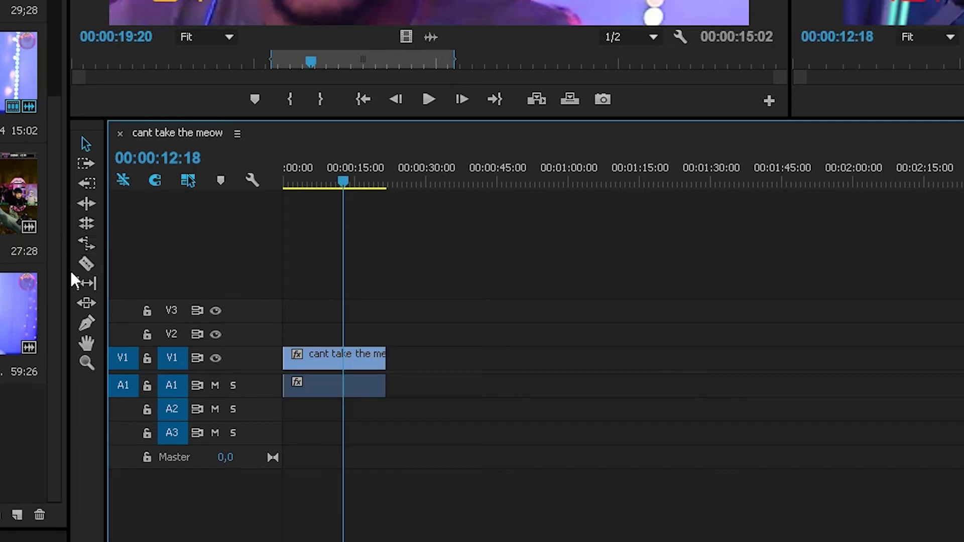
- Cut the clip at 00:00:12:18 with the Razor tool and delete the part after the cut
click(89, 266)
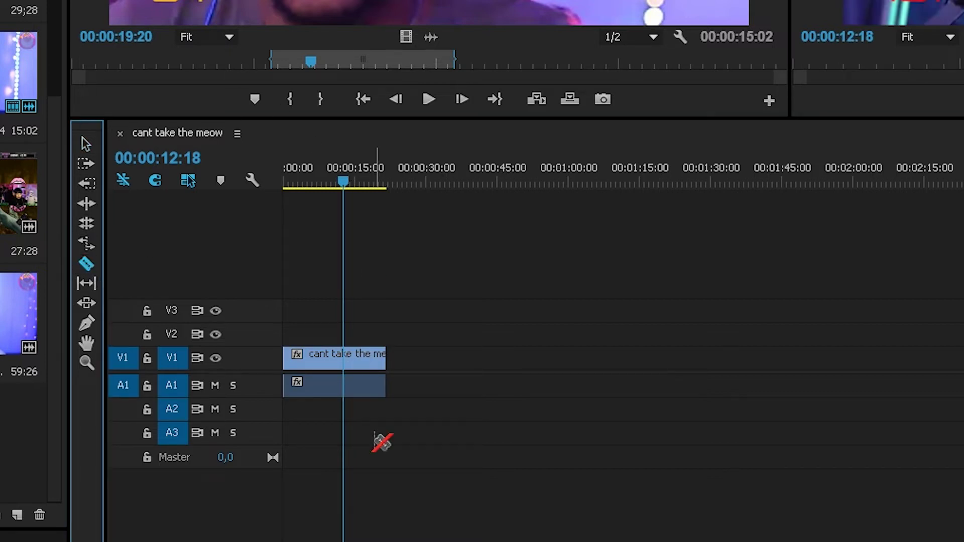
click(345, 383)
click(87, 143)
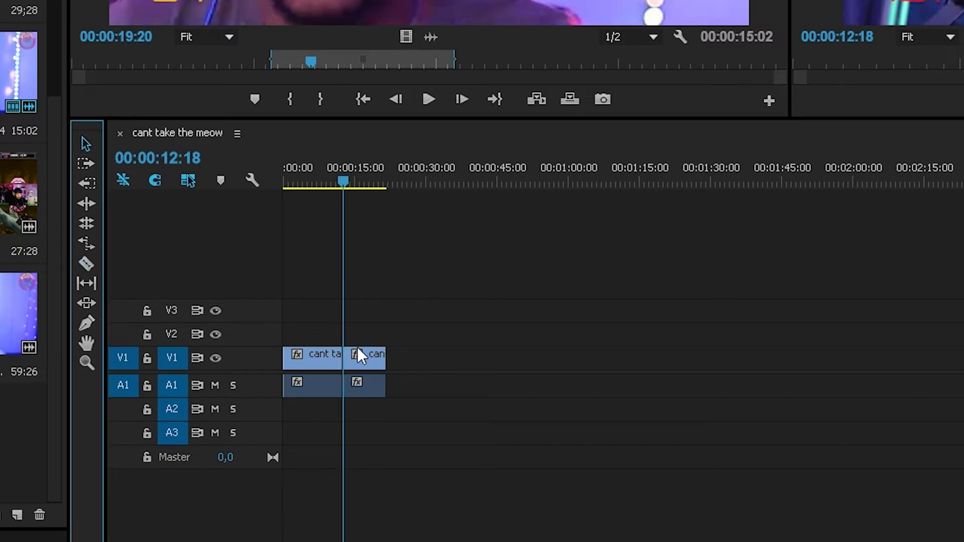
click(374, 382)
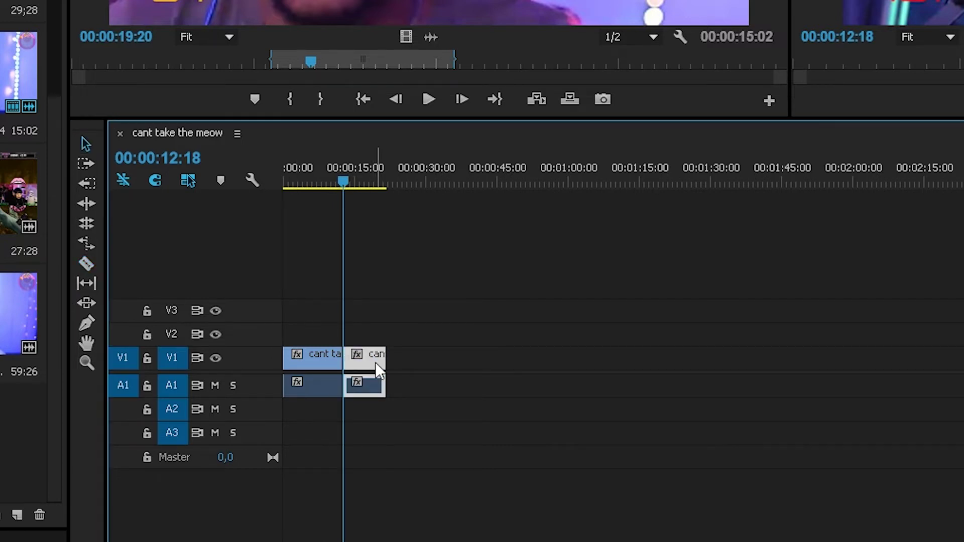
key(Delete)
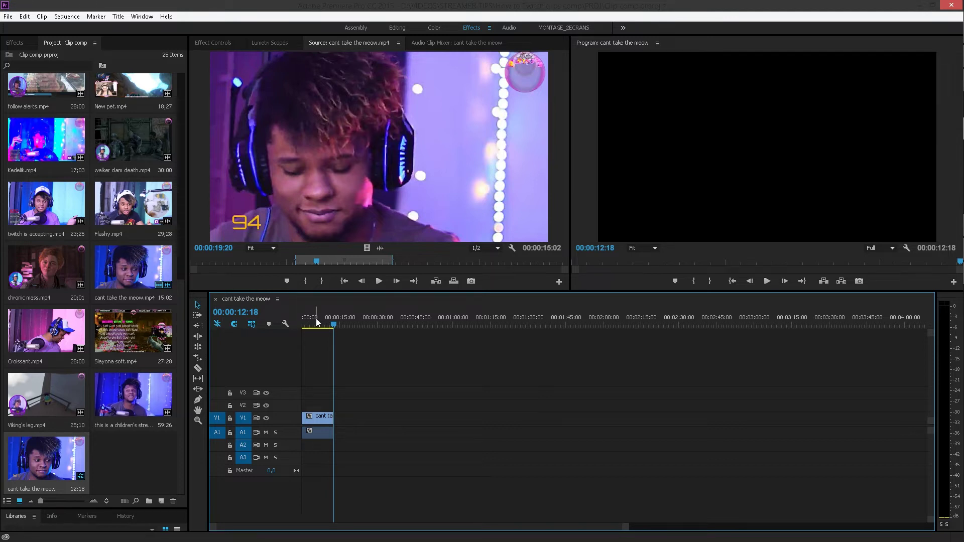
- Create a Default Still title, Title 01, with the pasted text 'TWITCH.TV/GAELLEVEL CLIPS COMPILATION'
click(118, 17)
mouse_move(159, 43)
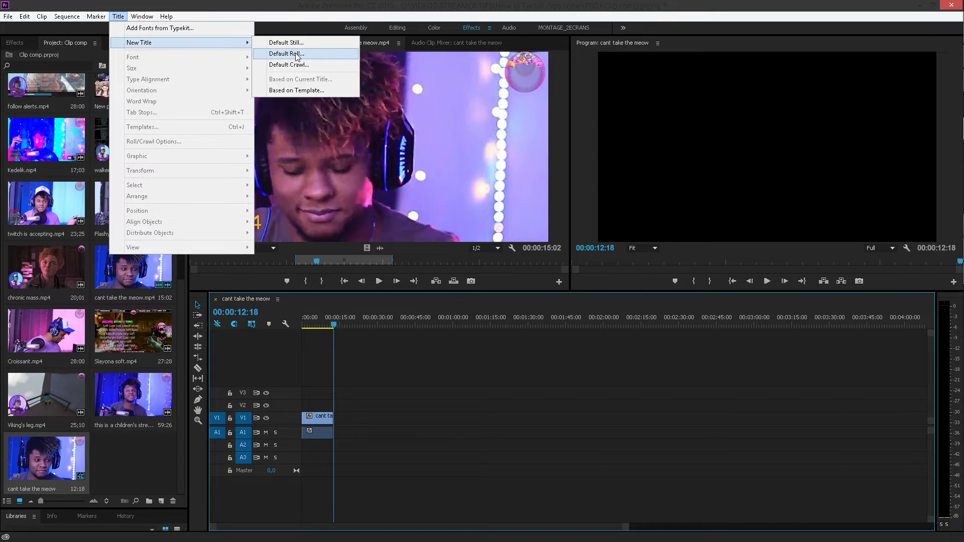
click(307, 42)
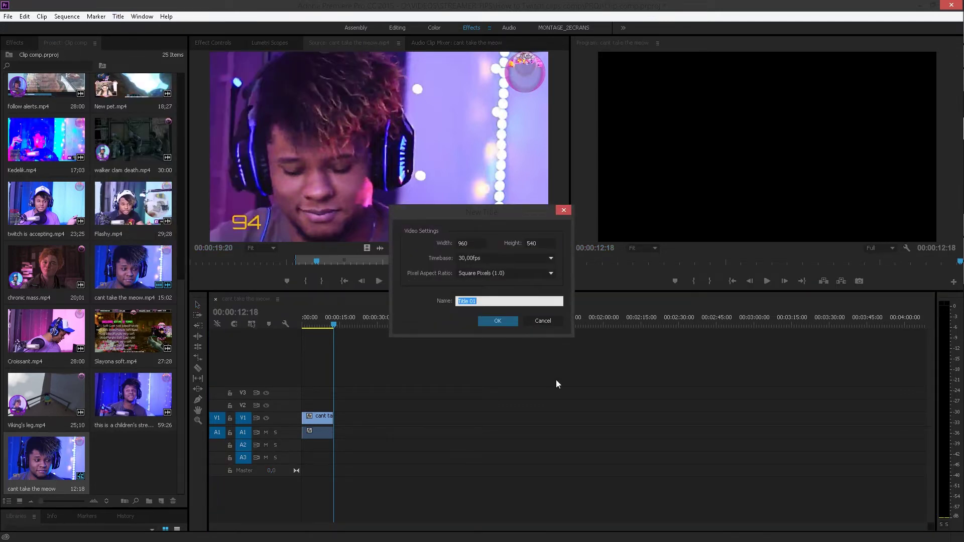
click(497, 321)
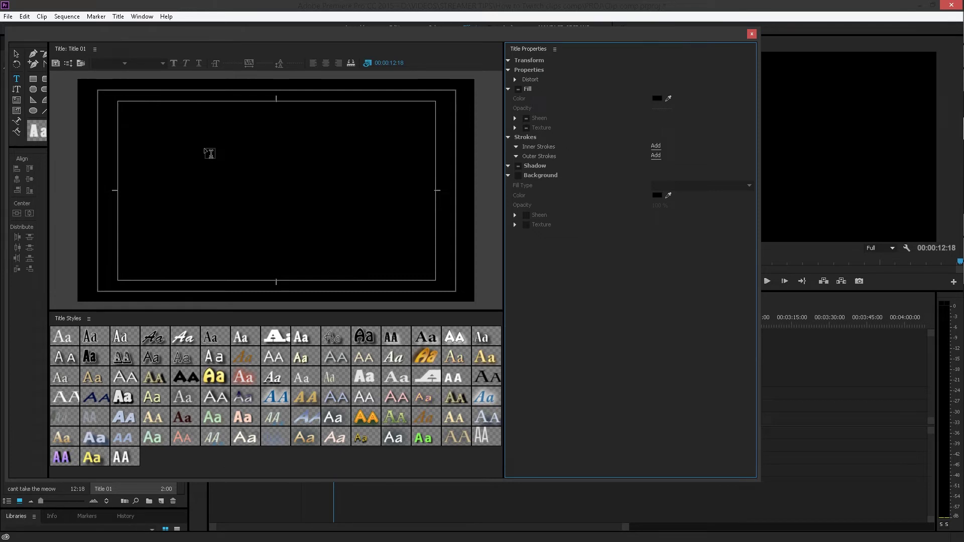
click(210, 153)
key(ctrl+v)
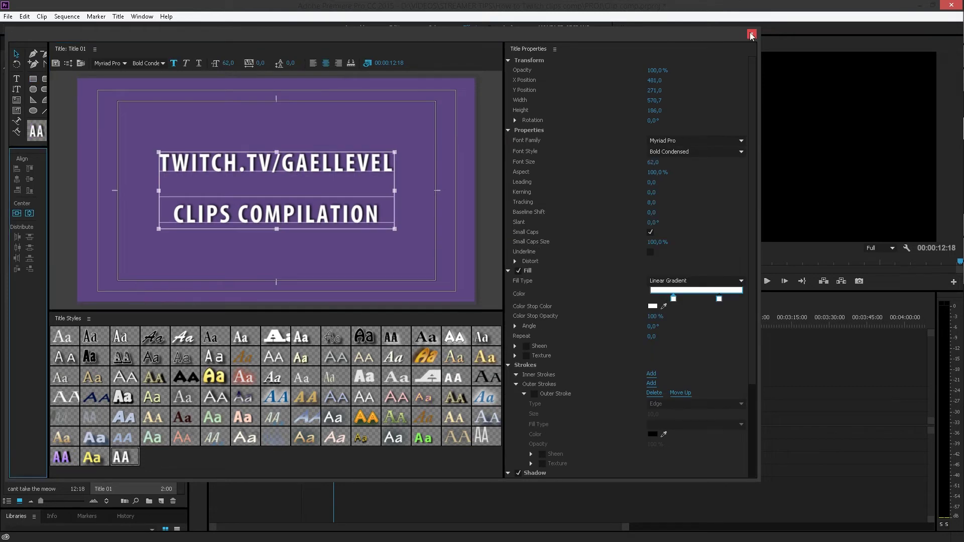
click(752, 34)
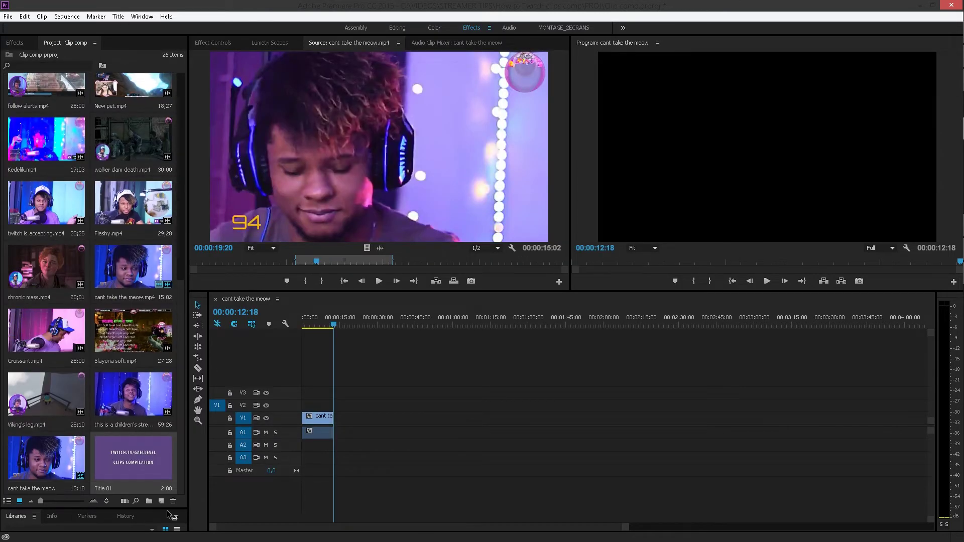
- Place Title 01 on video track 2 right after the trimmed cant take the meow clip
drag(124, 464, 342, 405)
key(=)
key(=)
key(=)
click(491, 325)
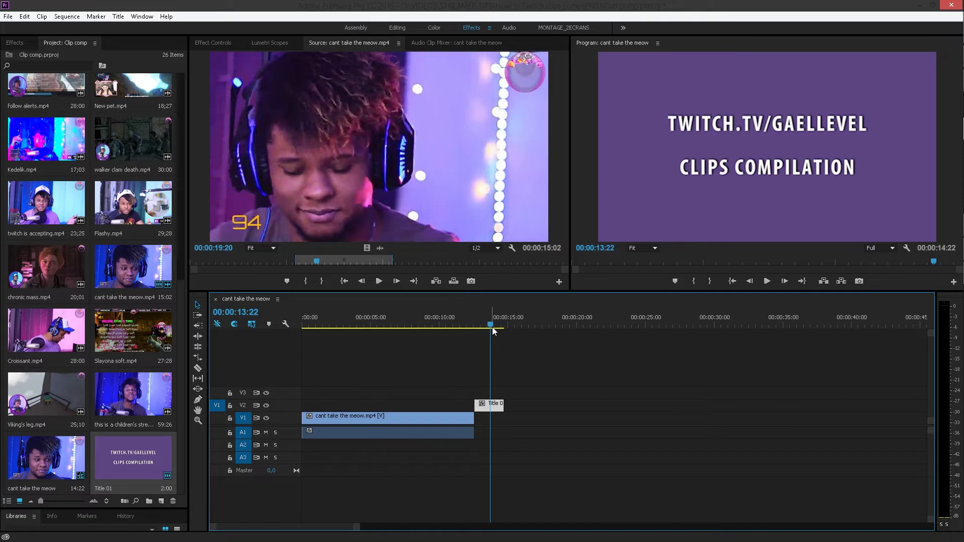
- Show Title 01's Motion settings in Effect Controls with the playhead at the title's start
click(215, 43)
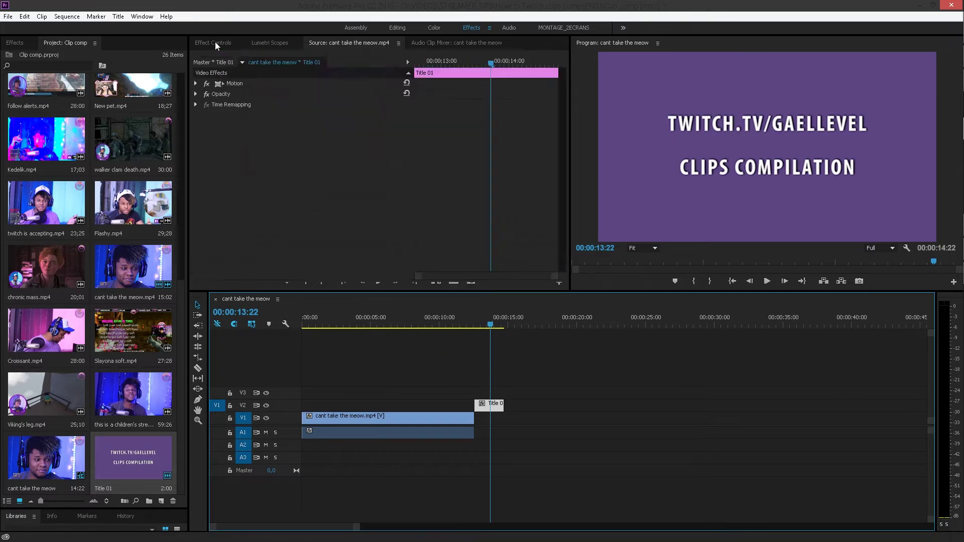
click(562, 399)
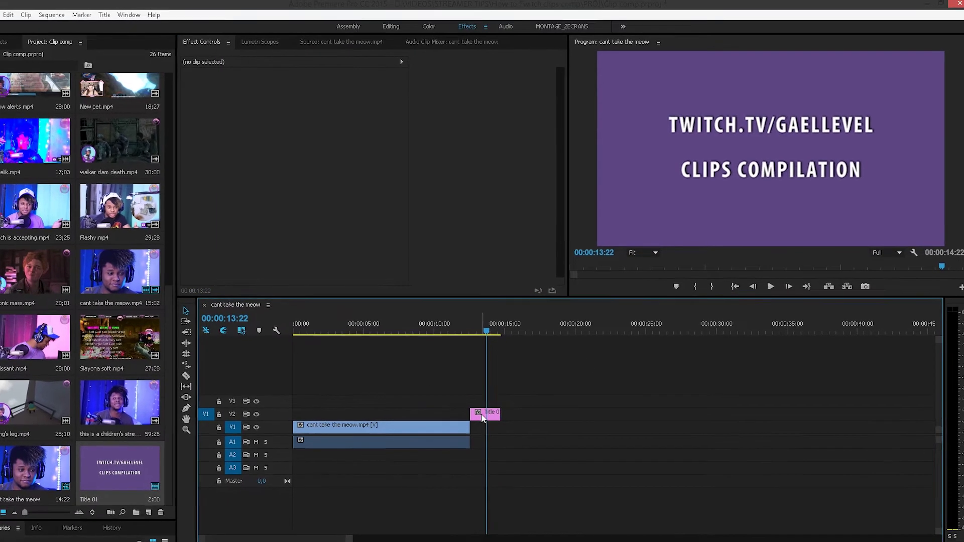
click(486, 409)
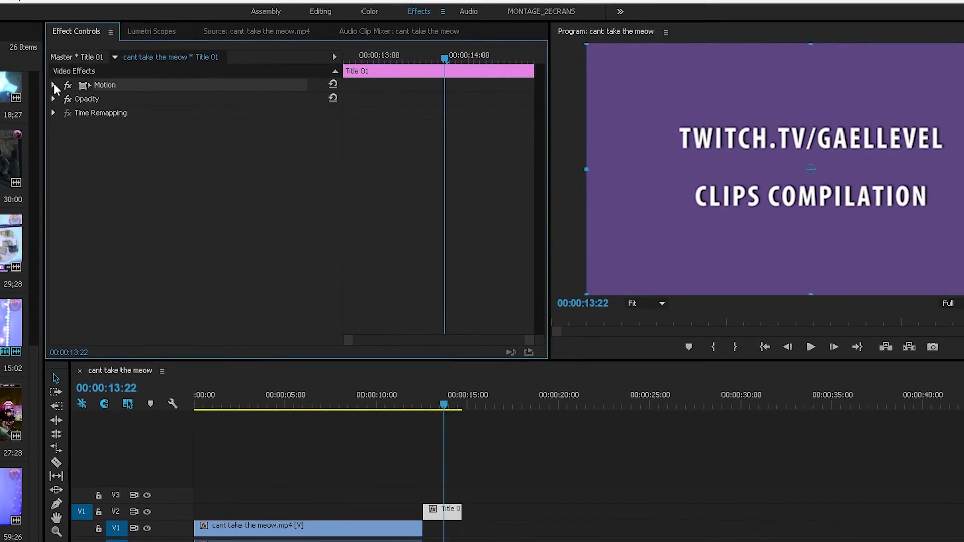
click(101, 84)
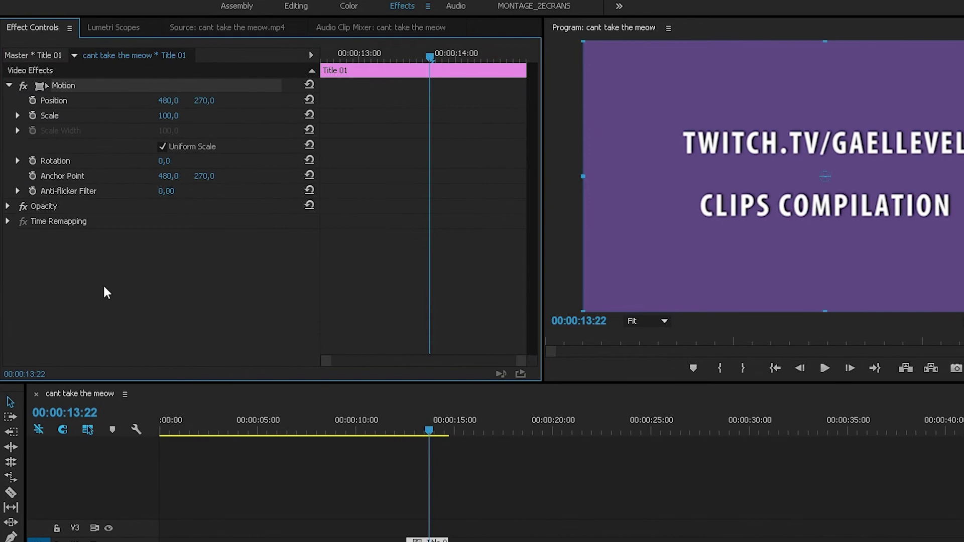
click(100, 285)
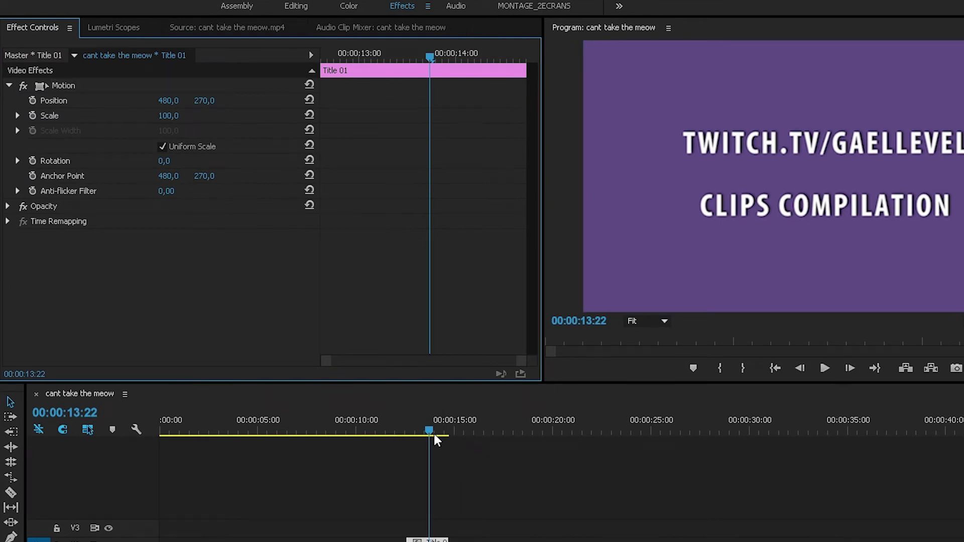
drag(432, 433, 389, 426)
key(Down)
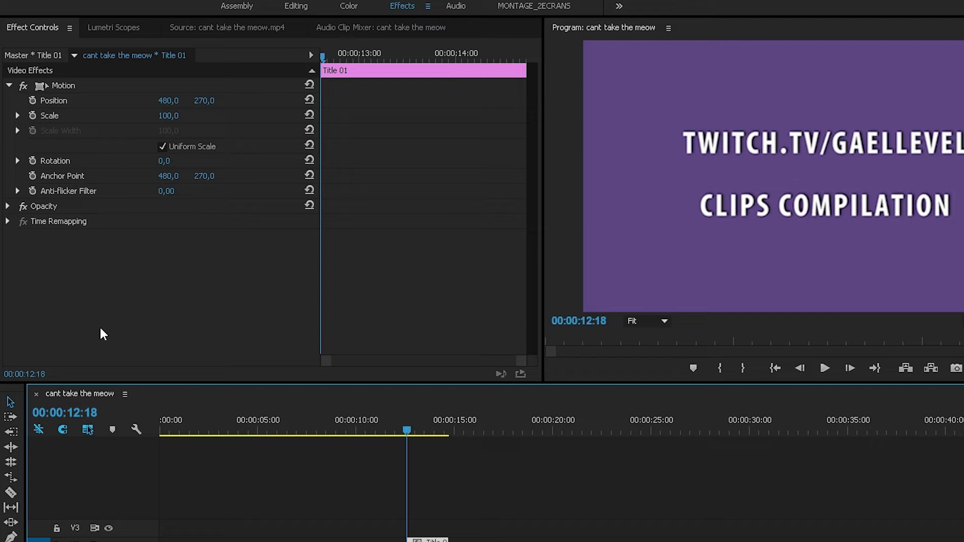
click(161, 320)
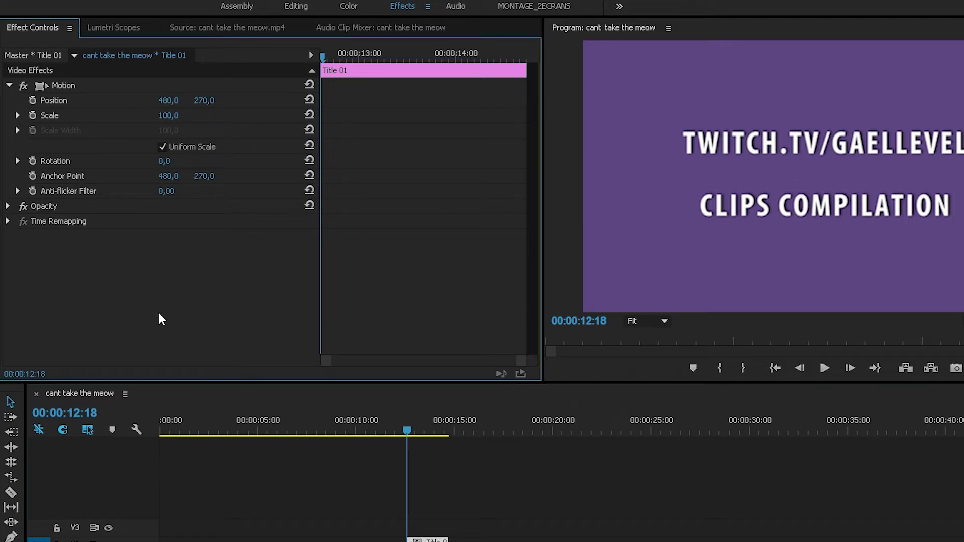
key(Down)
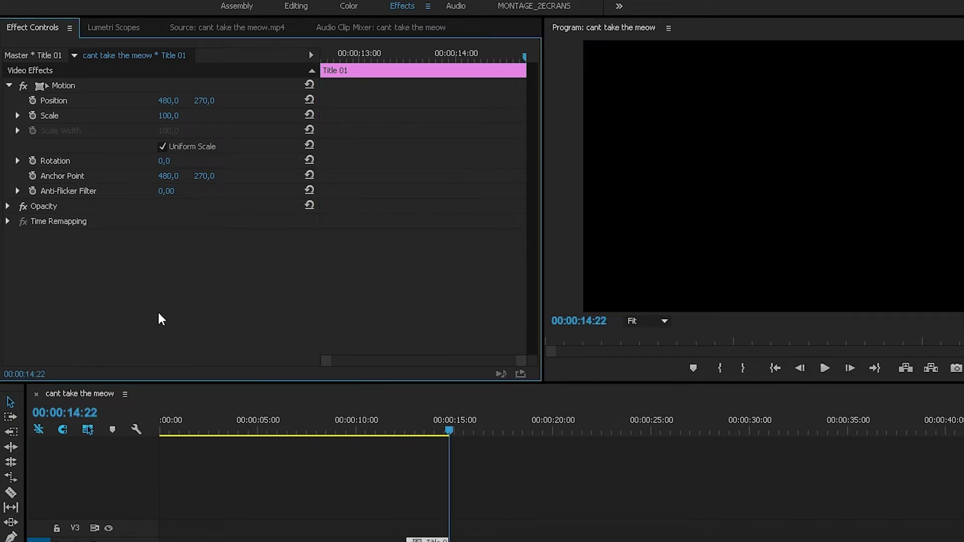
key(Up)
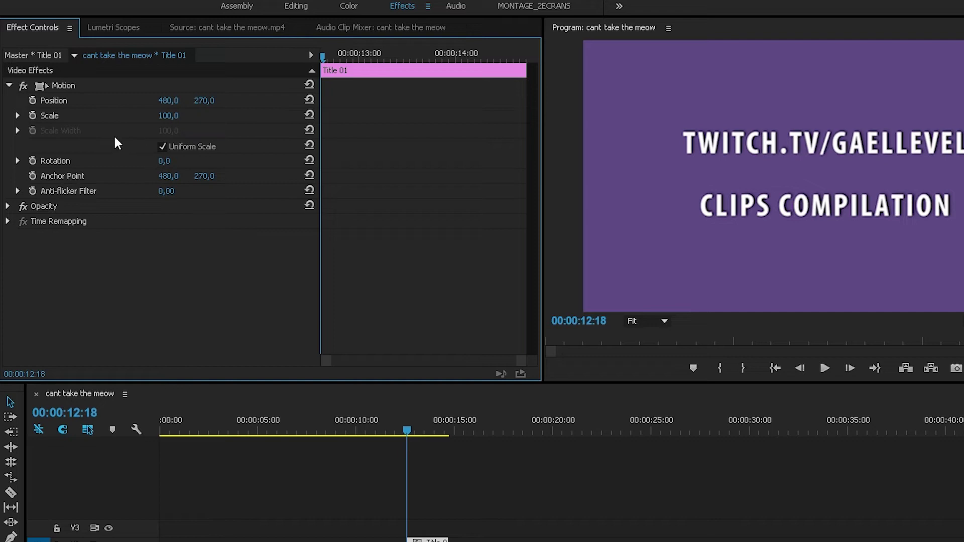
- Keyframe Scale from 100 at the title's start to 118 at its last frame
click(31, 116)
key(Down)
key(Left)
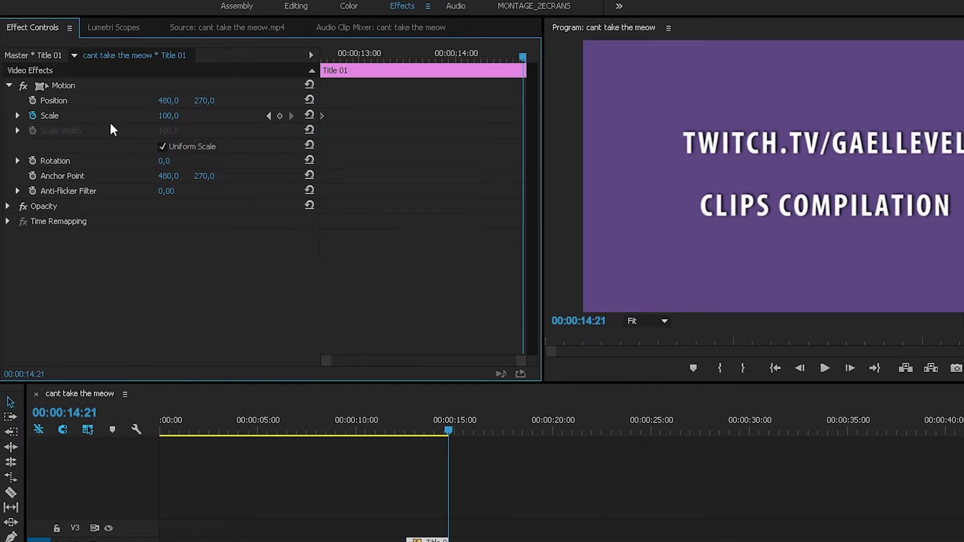
drag(168, 115, 179, 116)
drag(522, 64, 525, 90)
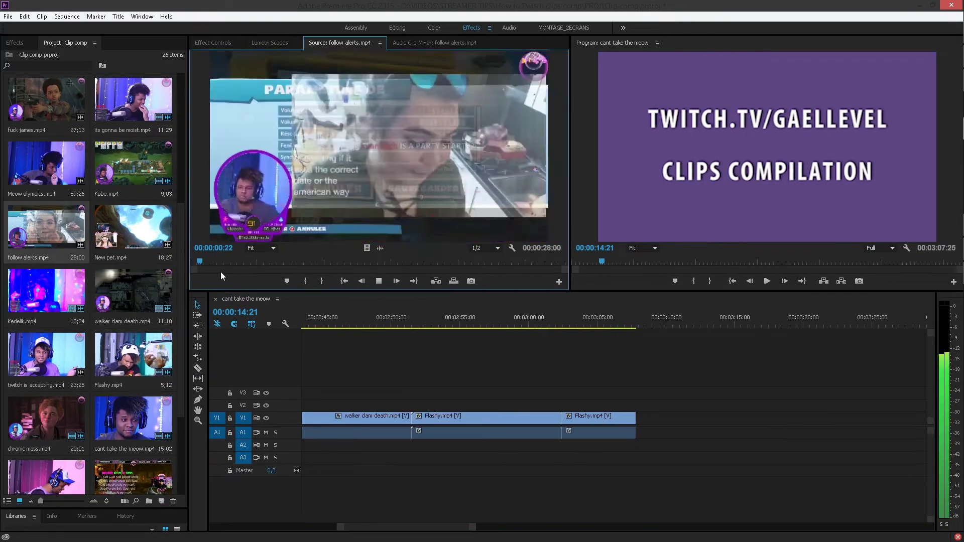
- Scroll up 3 notches while assembling the remaining trimmed clips
scroll(42, 342, up, 1)
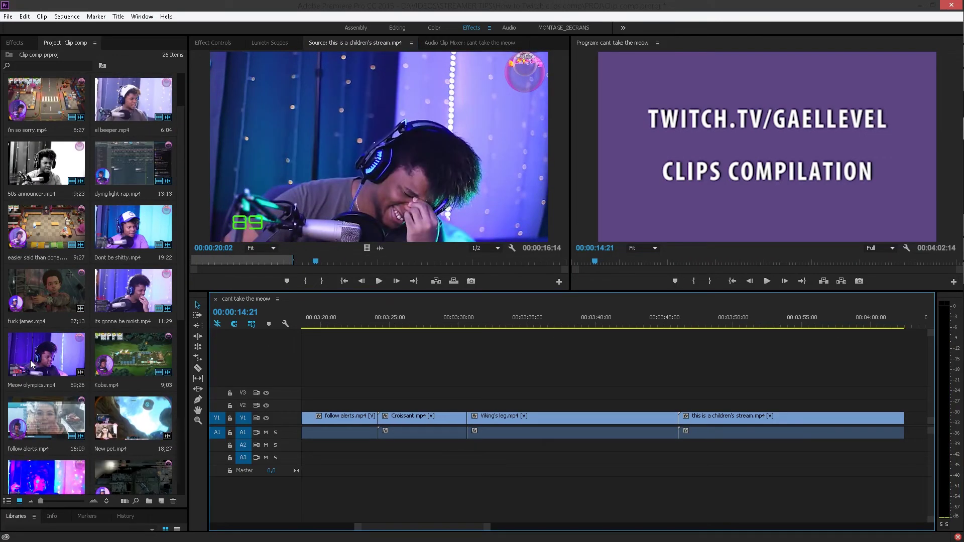